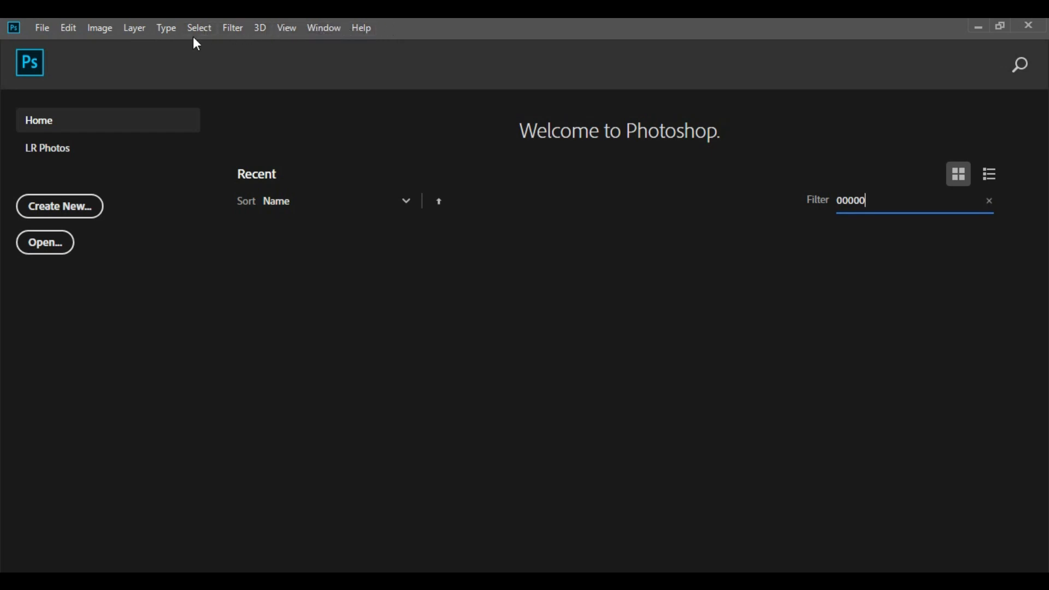
Open the beach photo 2637757.jpg
{"action": "left_click", "coordinate": [42, 27]}
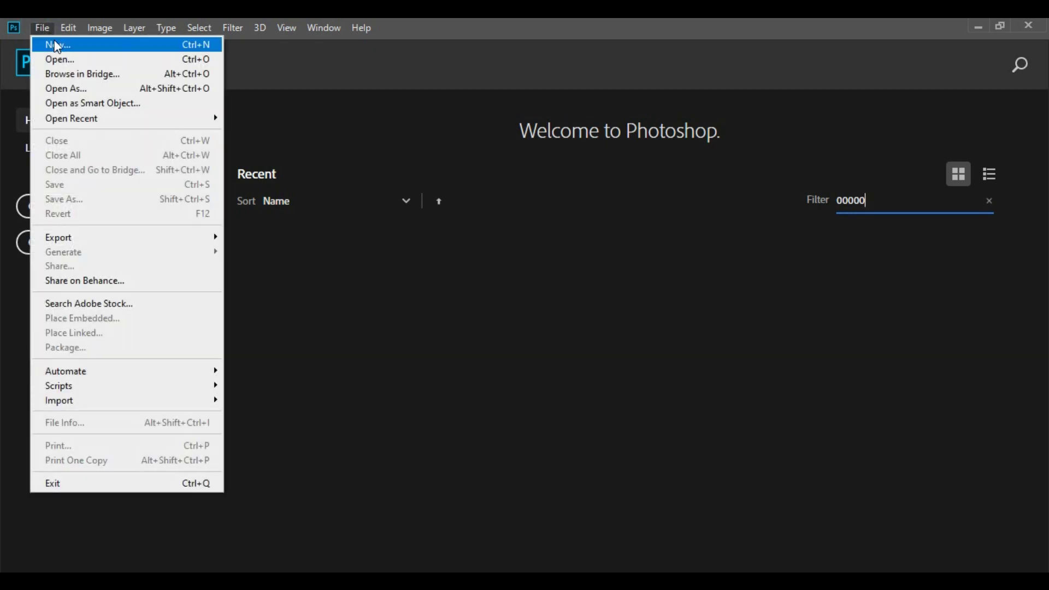
{"action": "left_click", "coordinate": [94, 59]}
{"action": "double_click", "coordinate": [619, 205]}
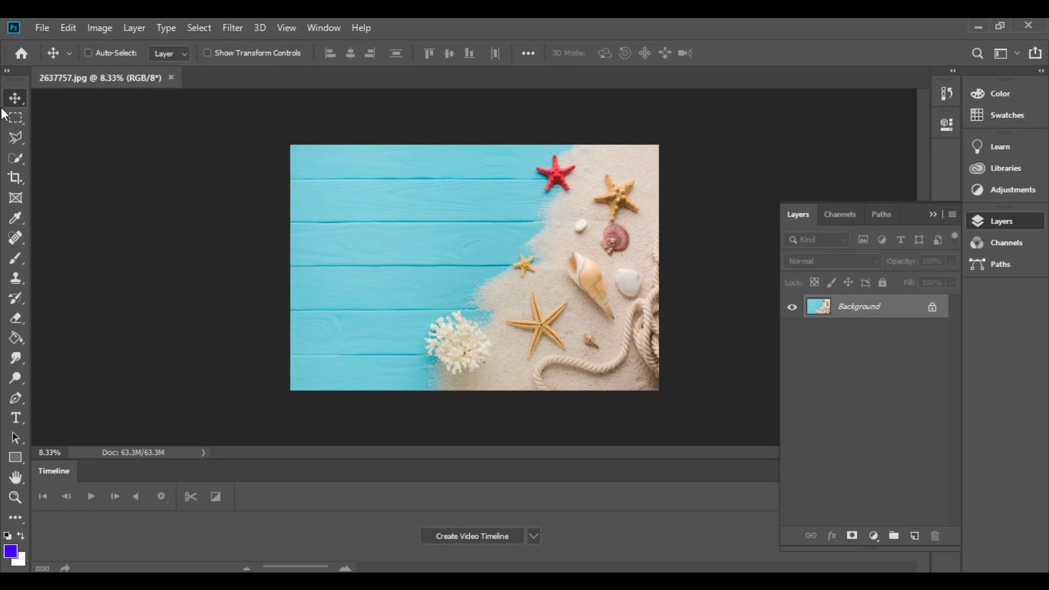
Look through the options of the selection, Eyedropper, Brush, Clone Stamp and History Brush tools, ending on the Move tool
{"action": "left_click", "coordinate": [15, 138]}
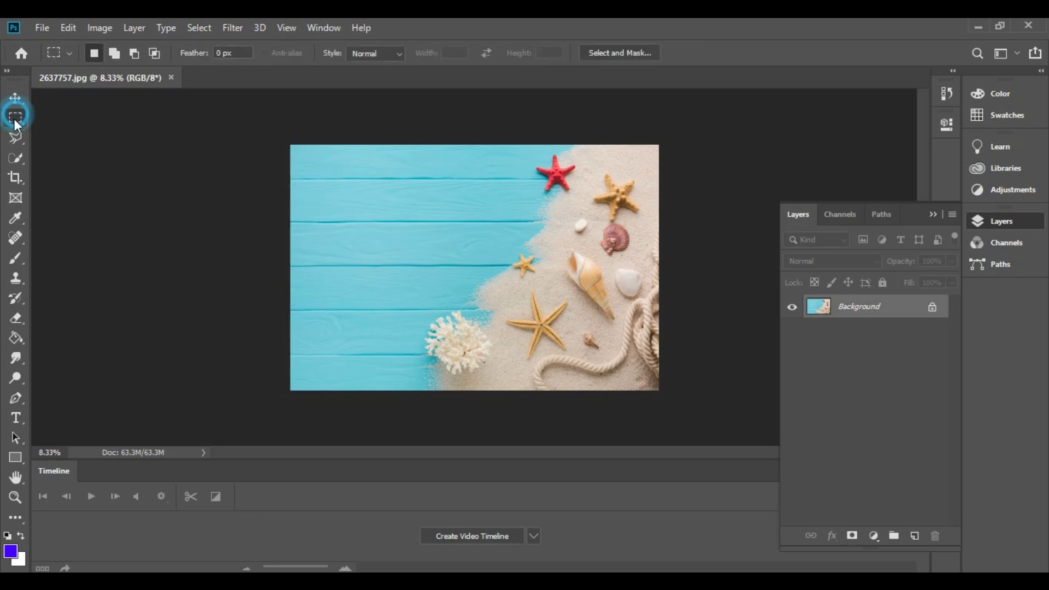
{"action": "left_click", "coordinate": [12, 160]}
{"action": "left_click", "coordinate": [15, 218]}
{"action": "left_click", "coordinate": [12, 251]}
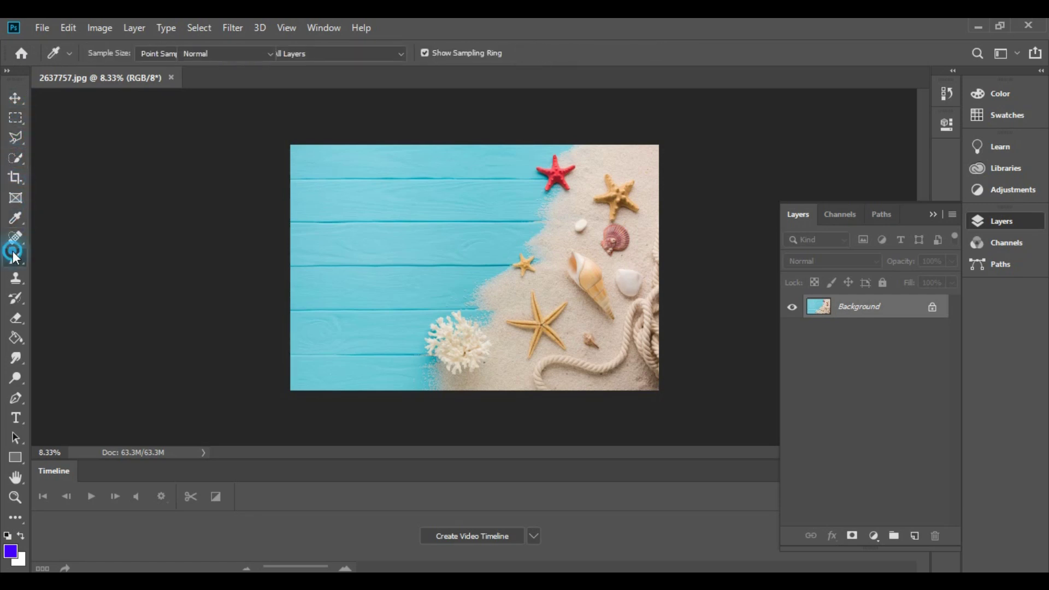
{"action": "left_click", "coordinate": [16, 258]}
{"action": "left_click", "coordinate": [15, 278]}
{"action": "left_click", "coordinate": [15, 297]}
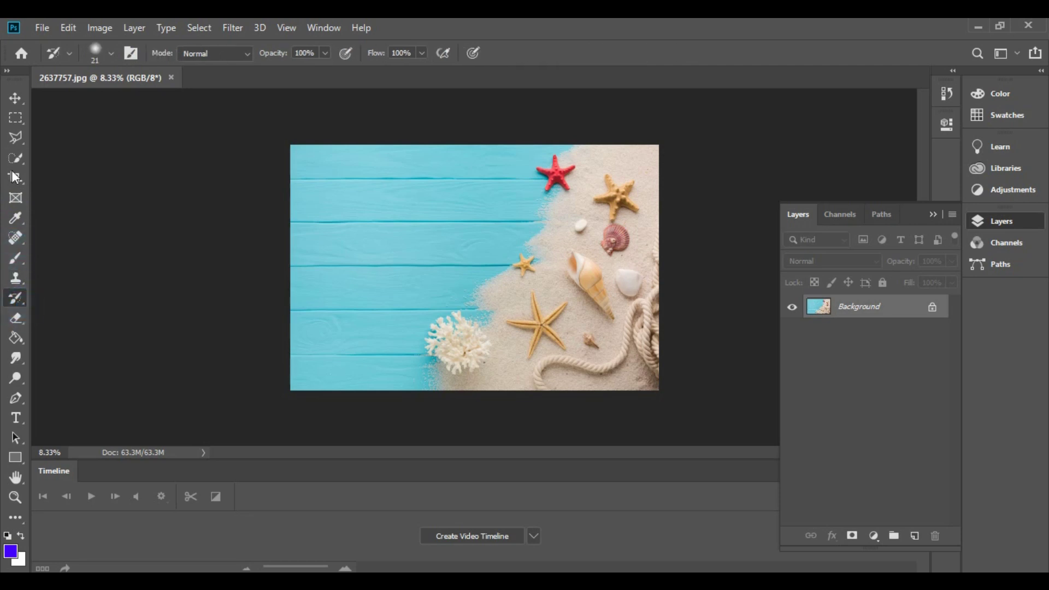
{"action": "left_click", "coordinate": [13, 99]}
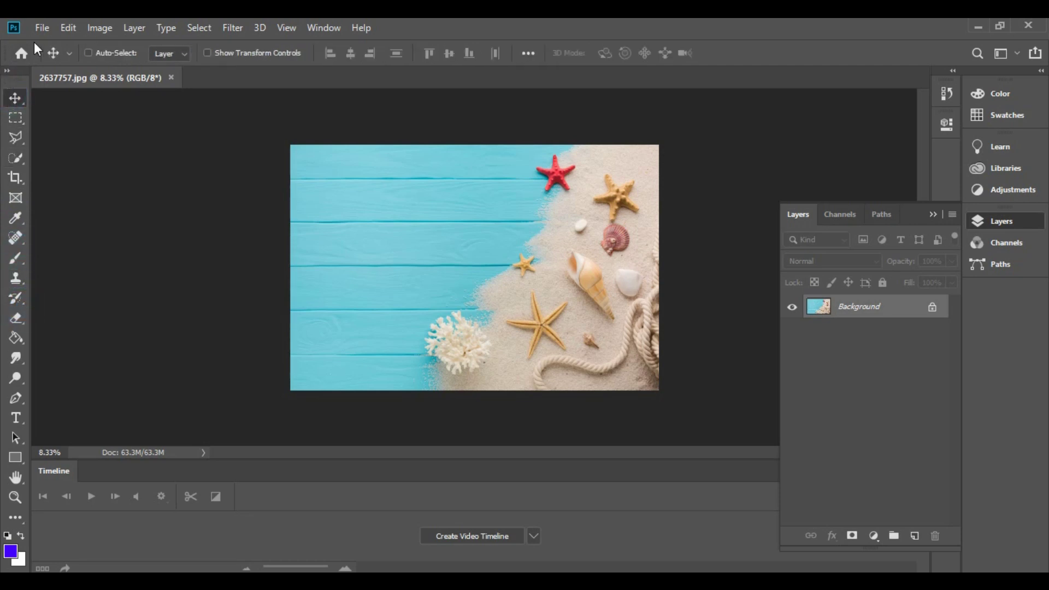
Examine the width, height, unit and resolution settings for a new document, and close them without creating one
{"action": "left_click", "coordinate": [42, 28]}
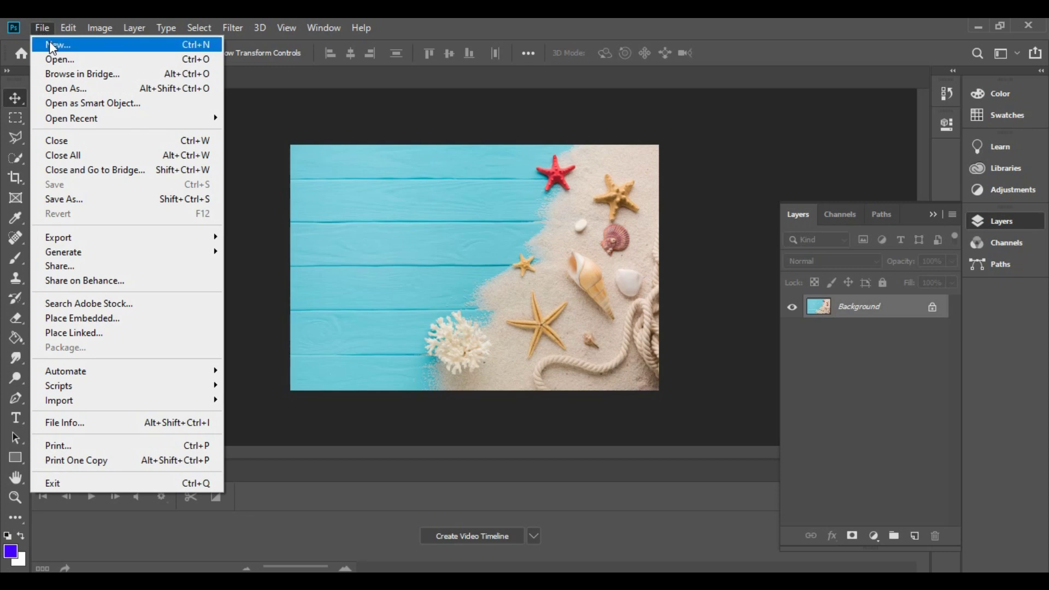
{"action": "left_click", "coordinate": [42, 27]}
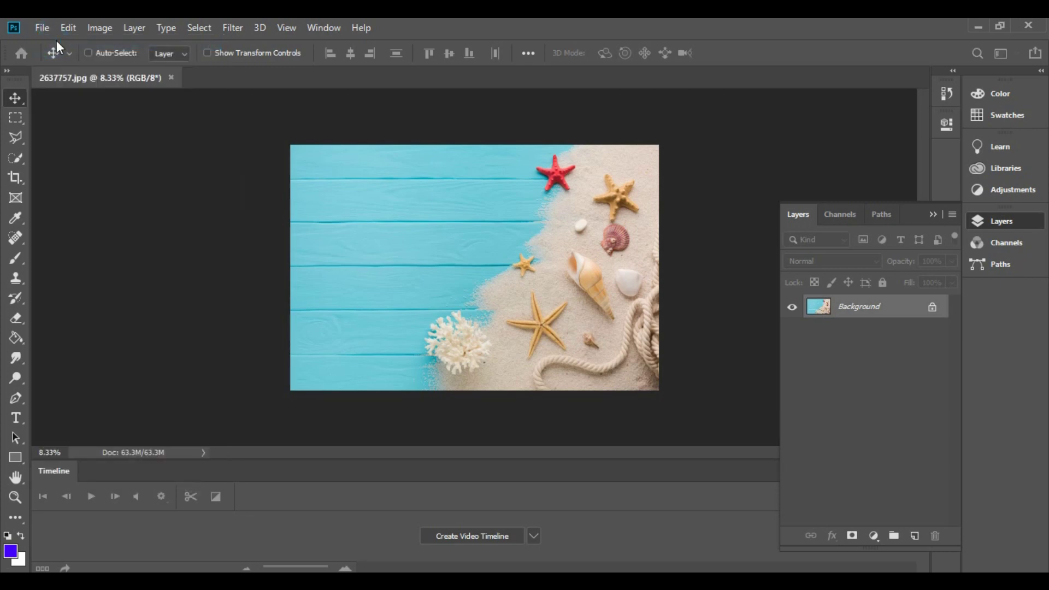
{"action": "key", "text": "ctrl+n"}
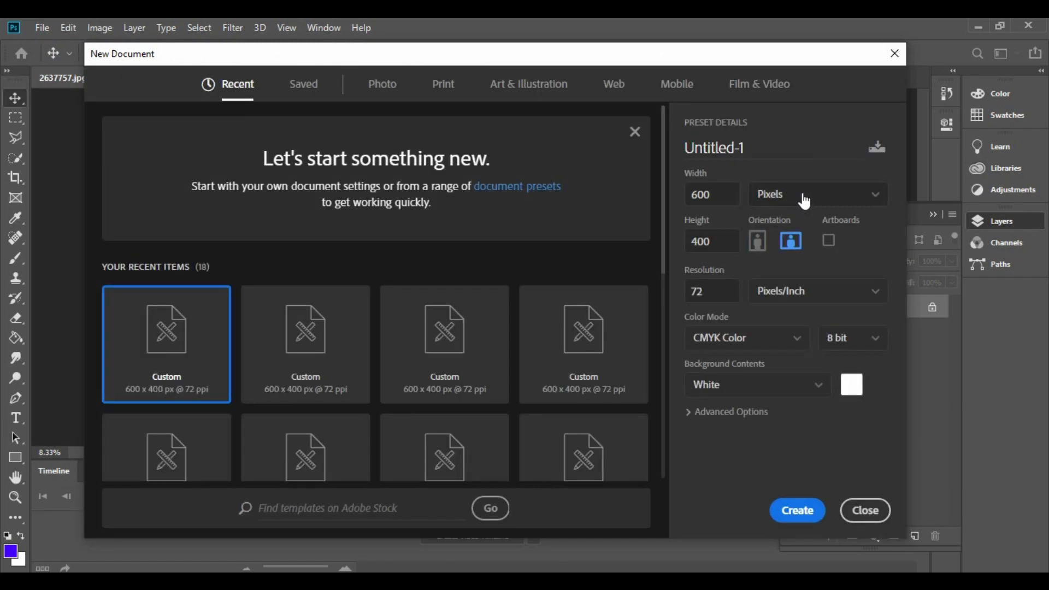
{"action": "left_click", "coordinate": [802, 198]}
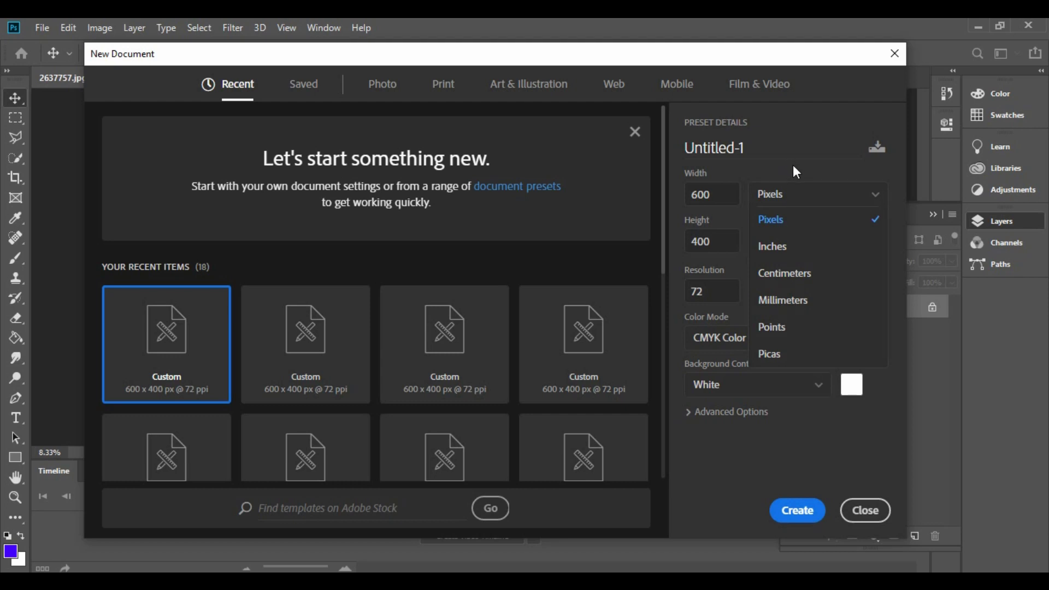
{"action": "left_click", "coordinate": [706, 195]}
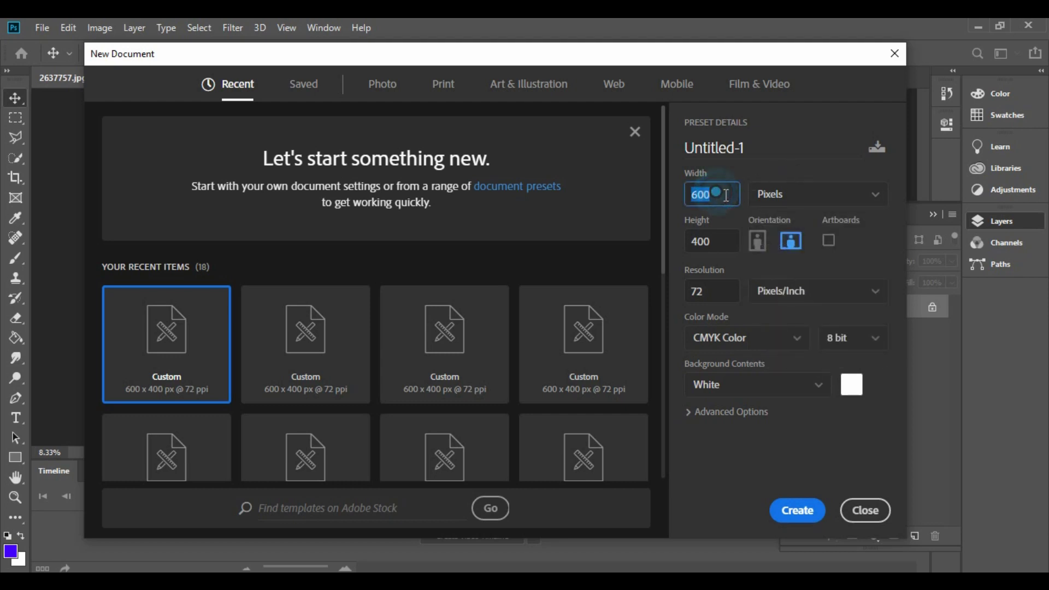
{"action": "double_click", "coordinate": [694, 241]}
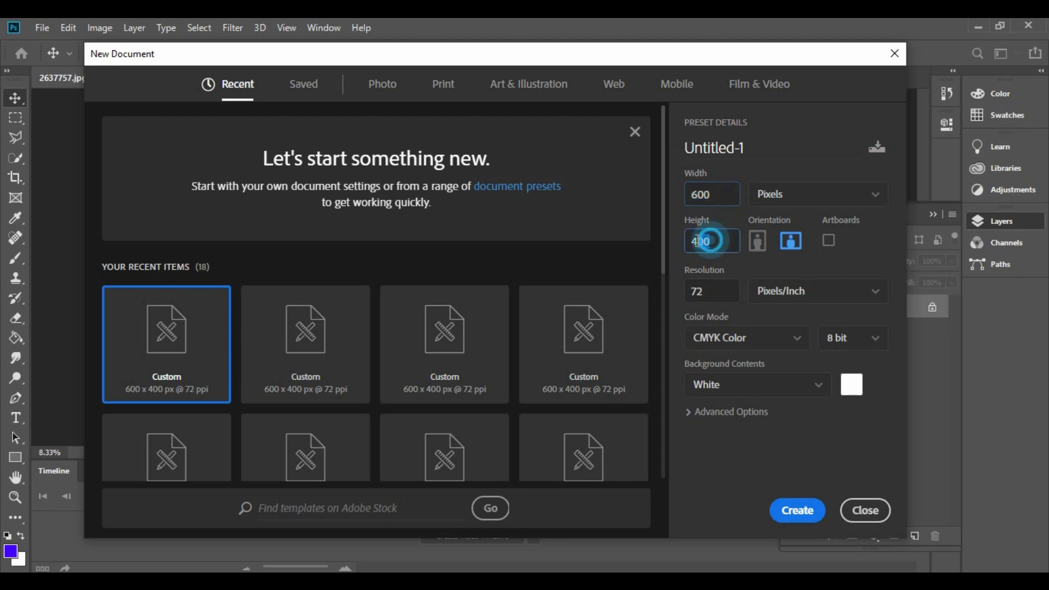
{"action": "double_click", "coordinate": [699, 285]}
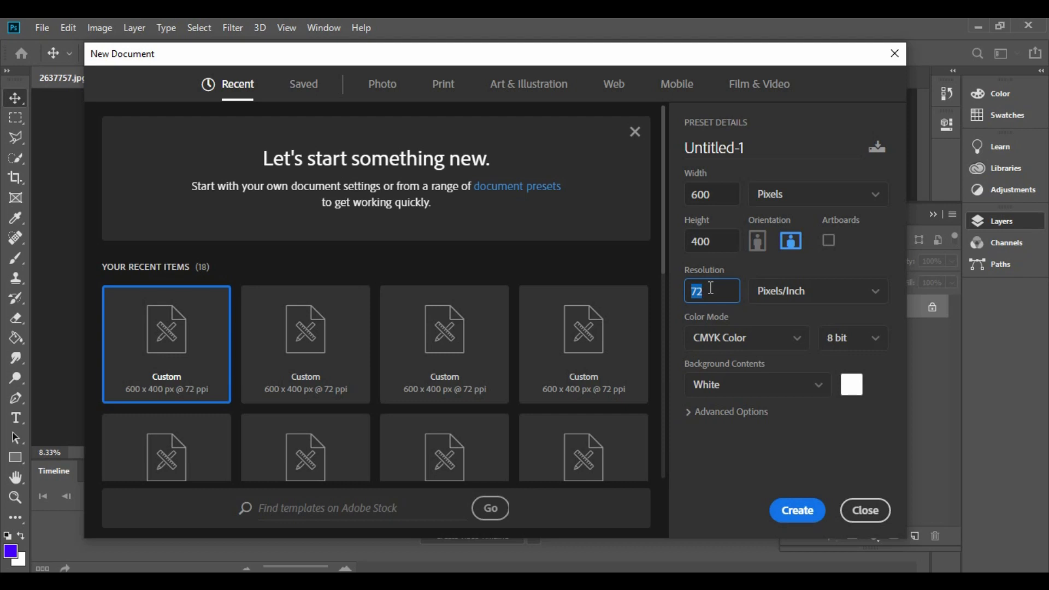
{"action": "left_click", "coordinate": [865, 510]}
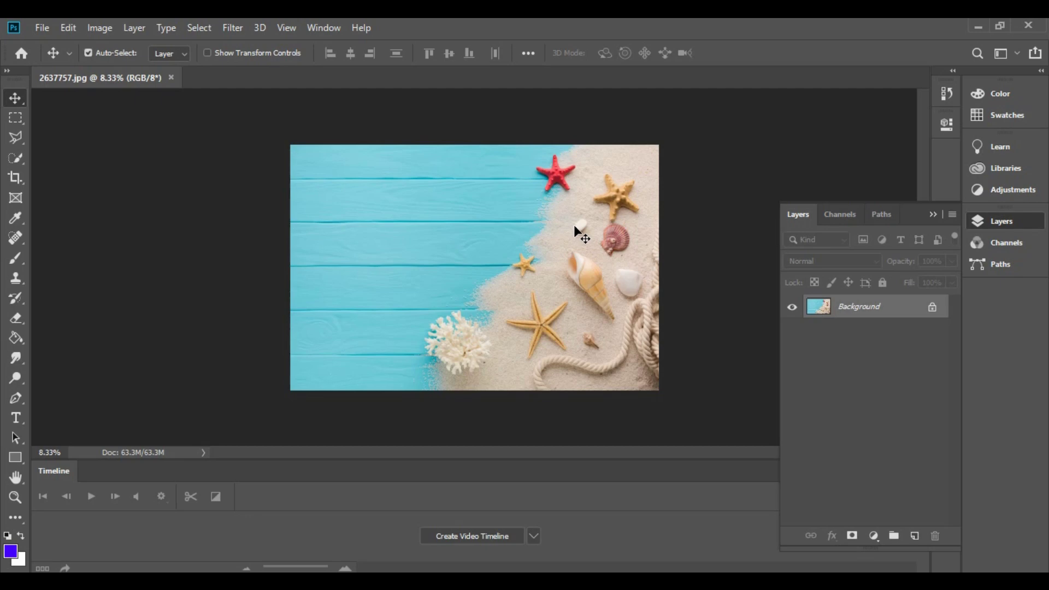
Magnify the beach photo to 3200% to examine its individual pixels
{"action": "key", "text": "ctrl+plus"}
{"action": "key", "text": "ctrl+plus"}
{"action": "key", "text": "ctrl+plus"}
{"action": "key", "text": "ctrl+plus"}
{"action": "key", "text": "ctrl+plus"}
{"action": "key", "text": "ctrl+plus"}
{"action": "key", "text": "ctrl+plus"}
{"action": "key", "text": "ctrl+plus"}
{"action": "key", "text": "ctrl+plus"}
{"action": "key", "text": "ctrl+plus"}
{"action": "key", "text": "ctrl+plus"}
{"action": "key", "text": "ctrl+plus"}
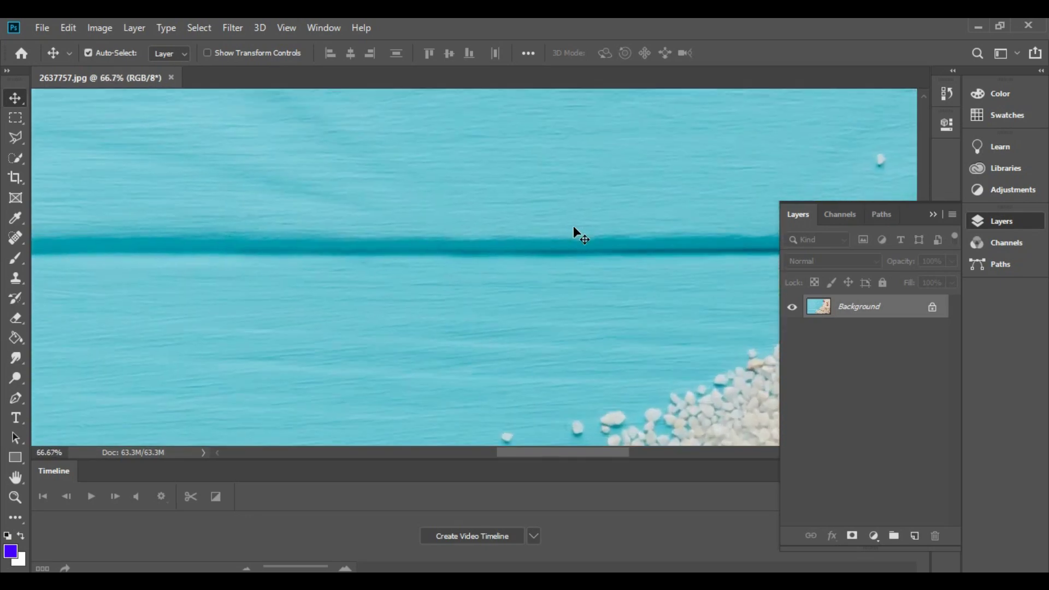
{"action": "key", "text": "ctrl+plus"}
{"action": "key", "text": "ctrl+plus"}
{"action": "key", "text": "ctrl+plus"}
{"action": "key", "text": "ctrl+plus"}
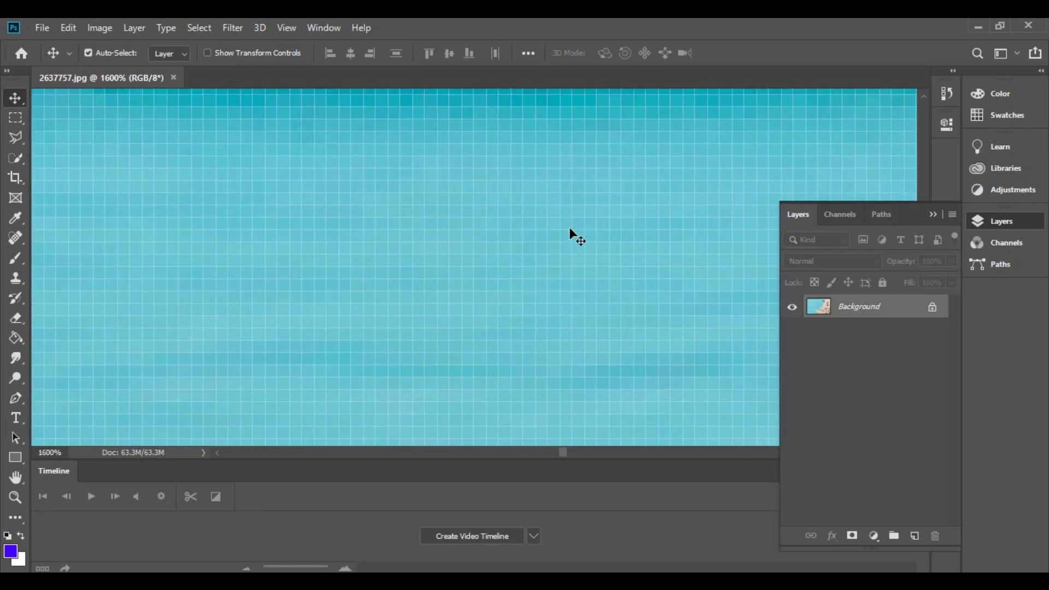
{"action": "key", "text": "ctrl+plus"}
{"action": "key", "text": "ctrl"}
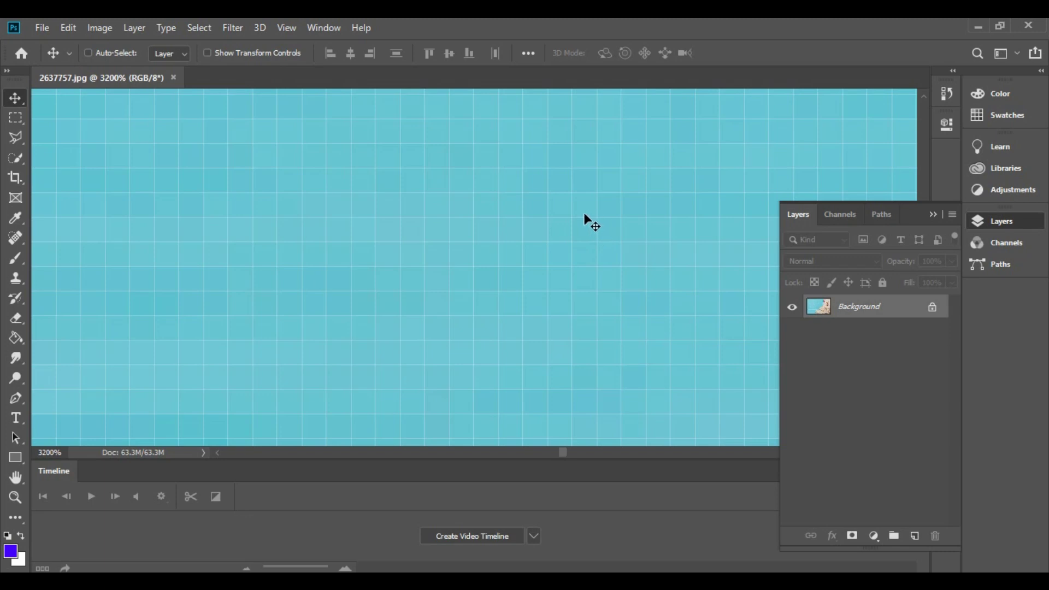
Examine the pixel grid across the blue planks and return to a view of the whole photo
{"action": "scroll", "coordinate": [573, 232], "scroll_direction": "up", "scroll_amount": 5}
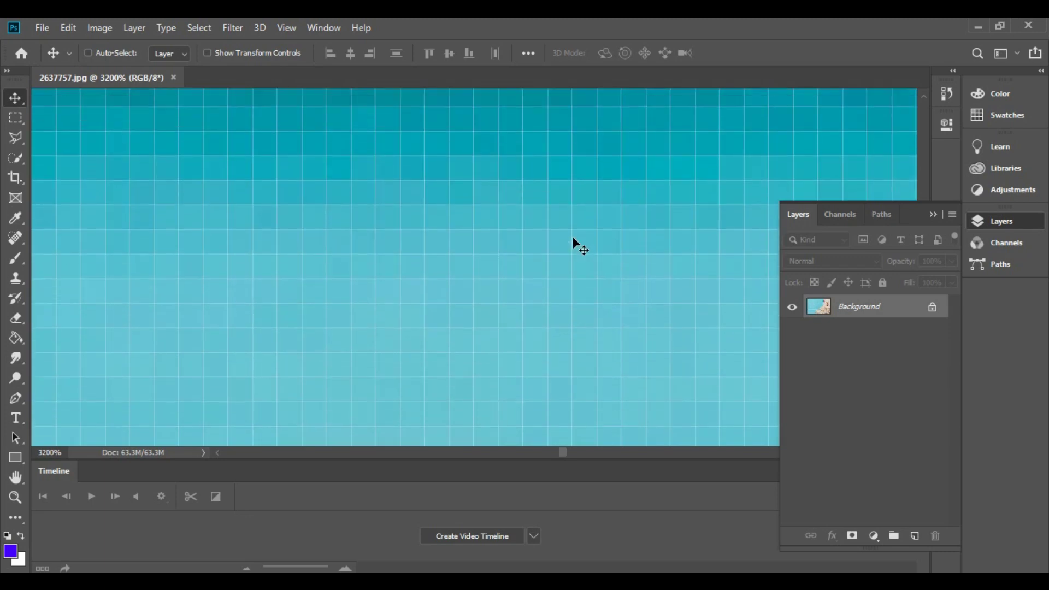
{"action": "scroll", "coordinate": [565, 254], "scroll_direction": "up", "scroll_amount": 8}
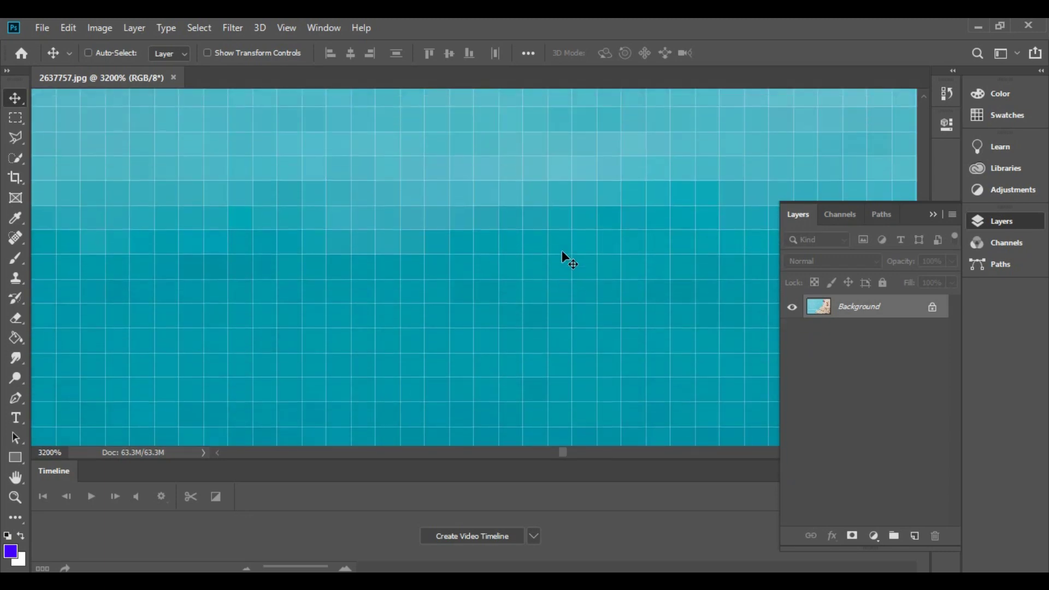
{"action": "scroll", "coordinate": [559, 250], "scroll_direction": "up", "scroll_amount": 5}
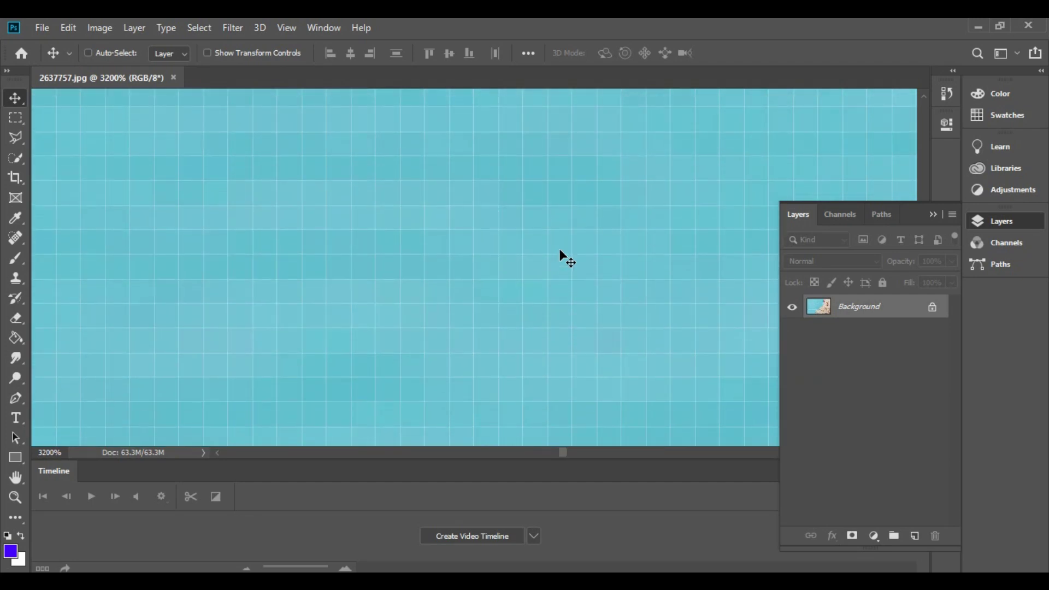
{"action": "scroll", "coordinate": [558, 250], "scroll_direction": "up", "scroll_amount": 5}
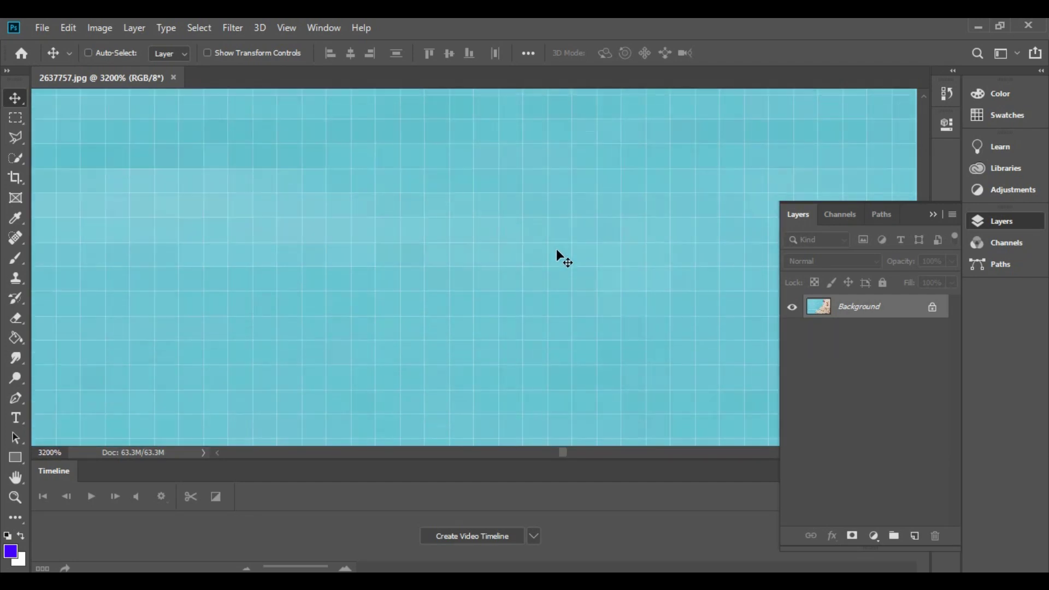
{"action": "scroll", "coordinate": [556, 248], "scroll_direction": "up", "scroll_amount": 2}
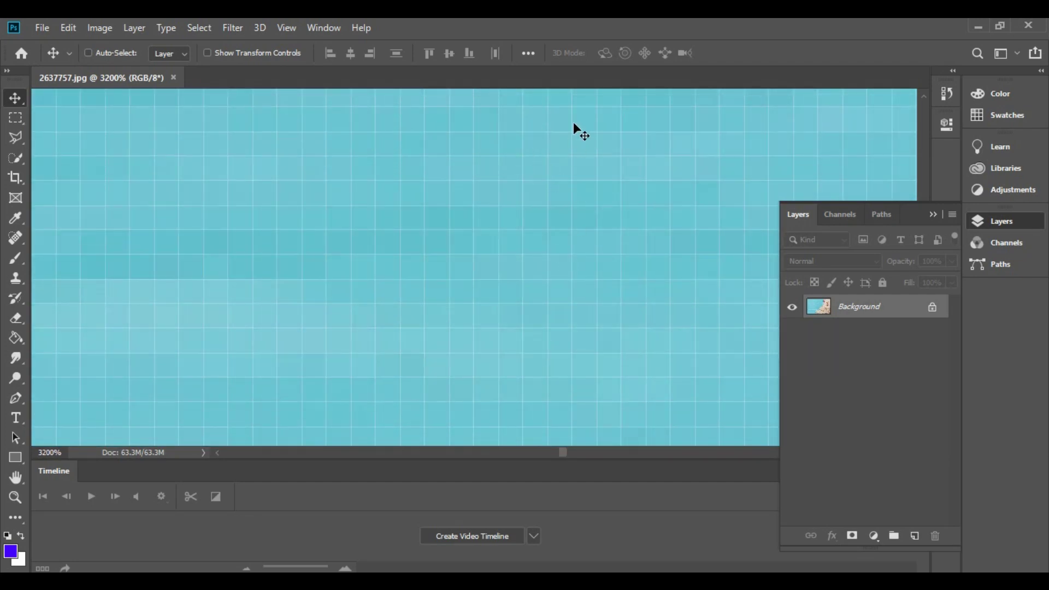
{"action": "scroll", "coordinate": [555, 158], "scroll_direction": "up", "scroll_amount": 2}
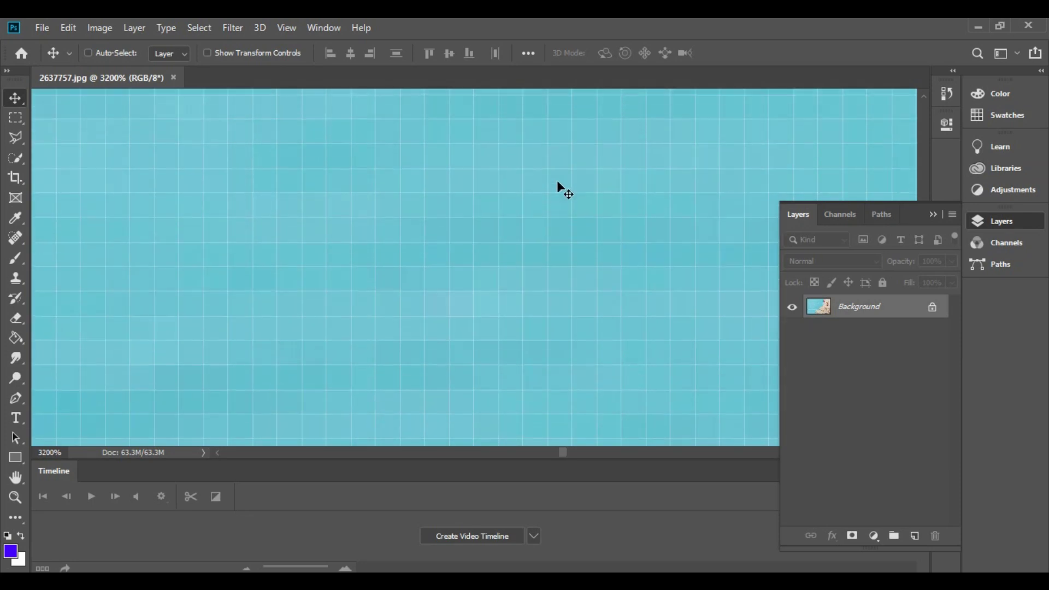
{"action": "scroll", "coordinate": [557, 184], "scroll_direction": "up", "scroll_amount": 2}
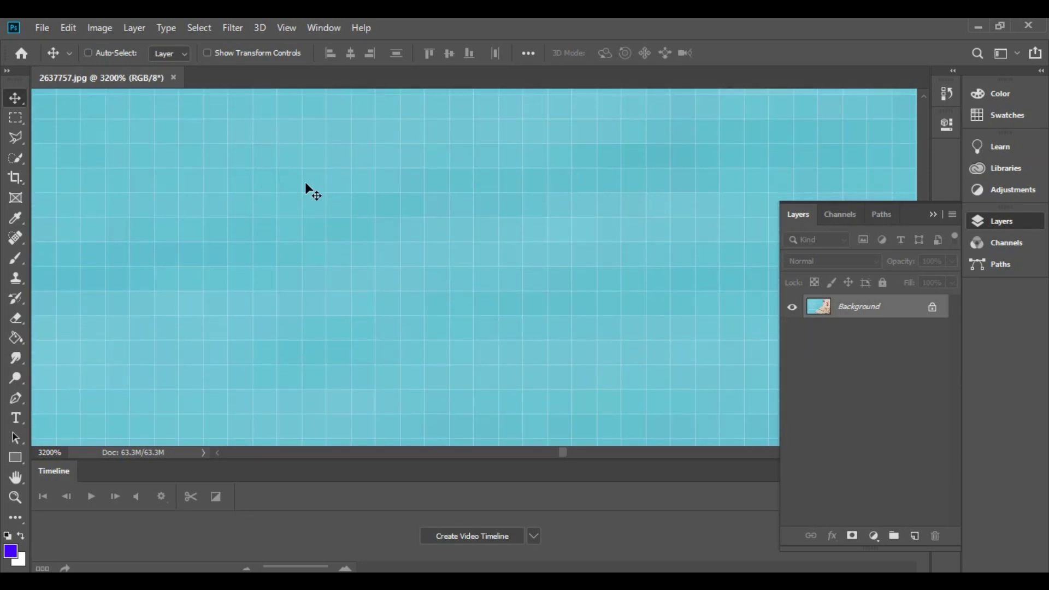
{"action": "scroll", "coordinate": [306, 186], "scroll_direction": "up", "scroll_amount": 2}
{"action": "scroll", "coordinate": [311, 194], "scroll_direction": "up", "scroll_amount": 5}
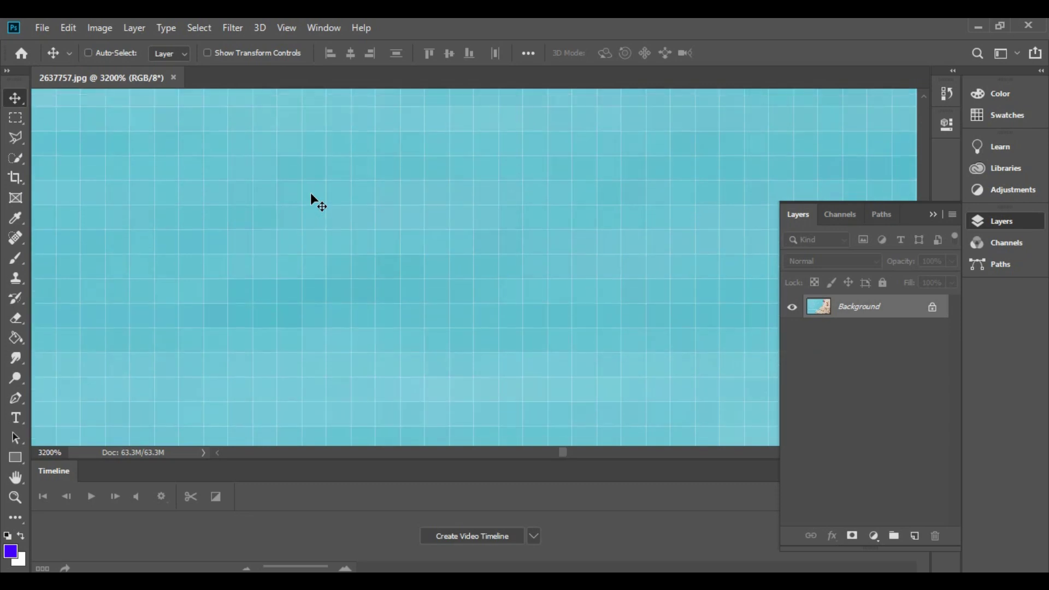
{"action": "scroll", "coordinate": [311, 194], "scroll_direction": "up", "scroll_amount": 2}
{"action": "scroll", "coordinate": [310, 193], "scroll_direction": "up", "scroll_amount": 4}
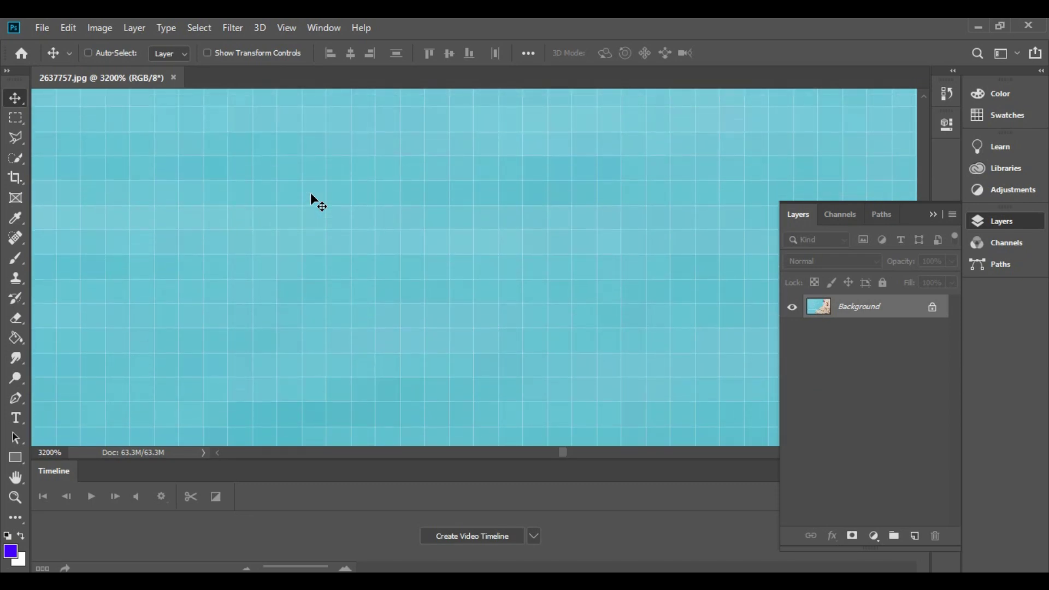
{"action": "scroll", "coordinate": [310, 193], "scroll_direction": "up", "scroll_amount": 4}
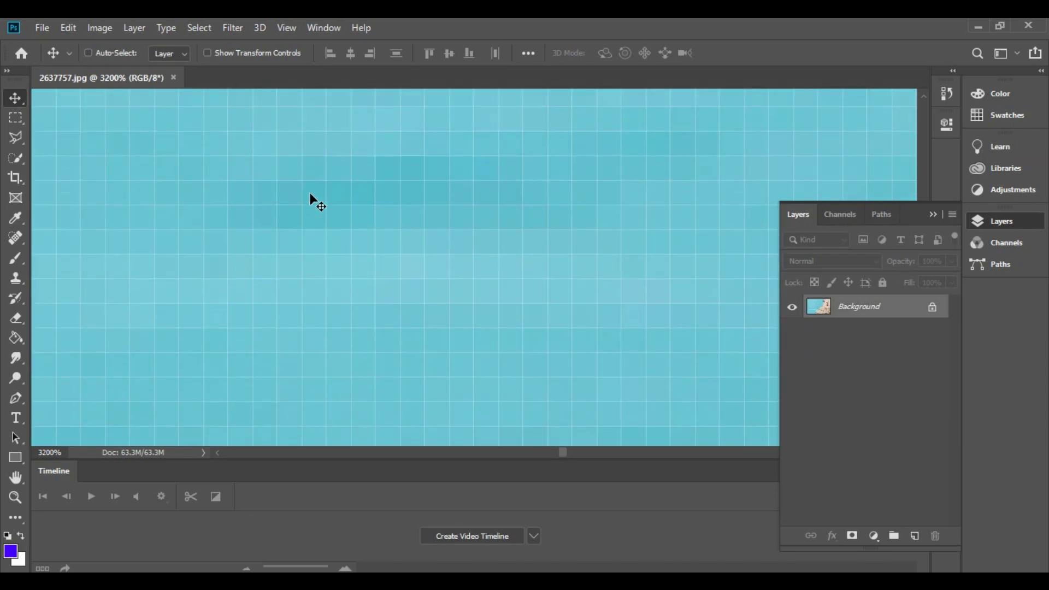
{"action": "scroll", "coordinate": [310, 196], "scroll_direction": "down", "scroll_amount": 13}
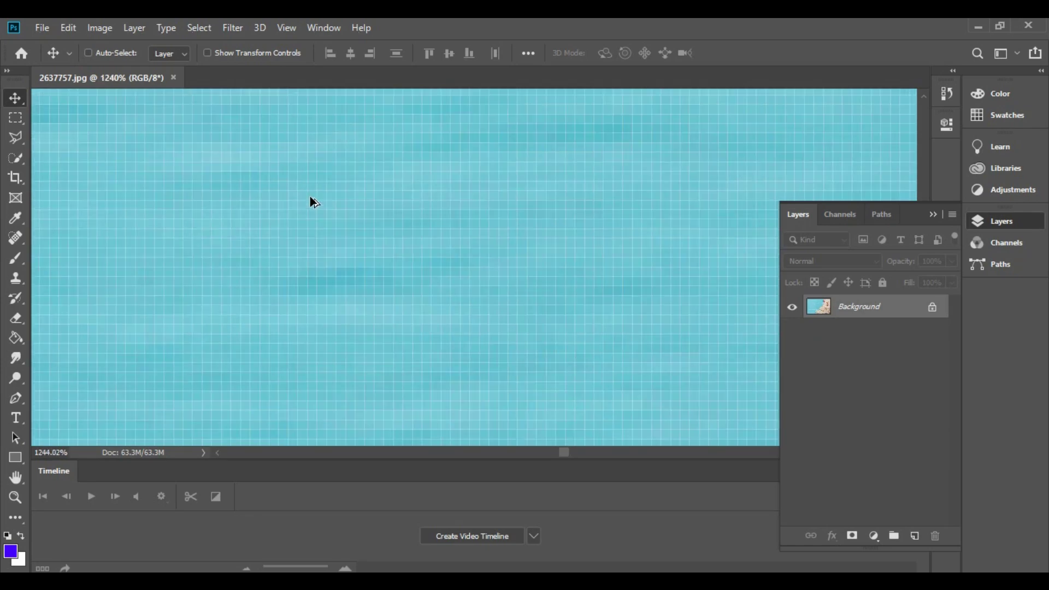
{"action": "scroll", "coordinate": [317, 218], "scroll_direction": "down", "scroll_amount": 5}
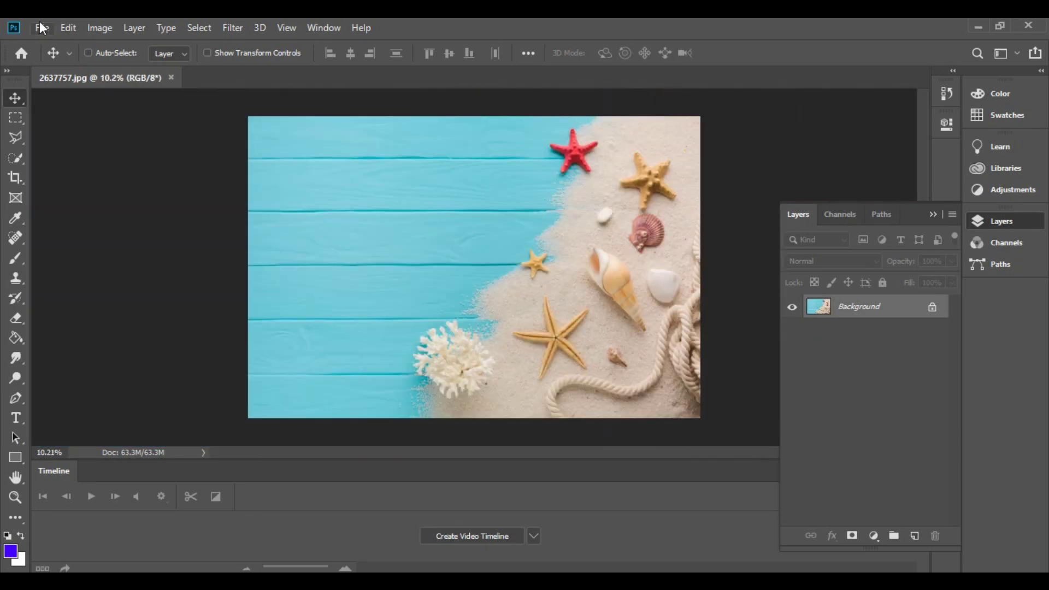
Try a resolution of 300 pixels/inch in the settings for a new document
{"action": "left_click", "coordinate": [41, 27]}
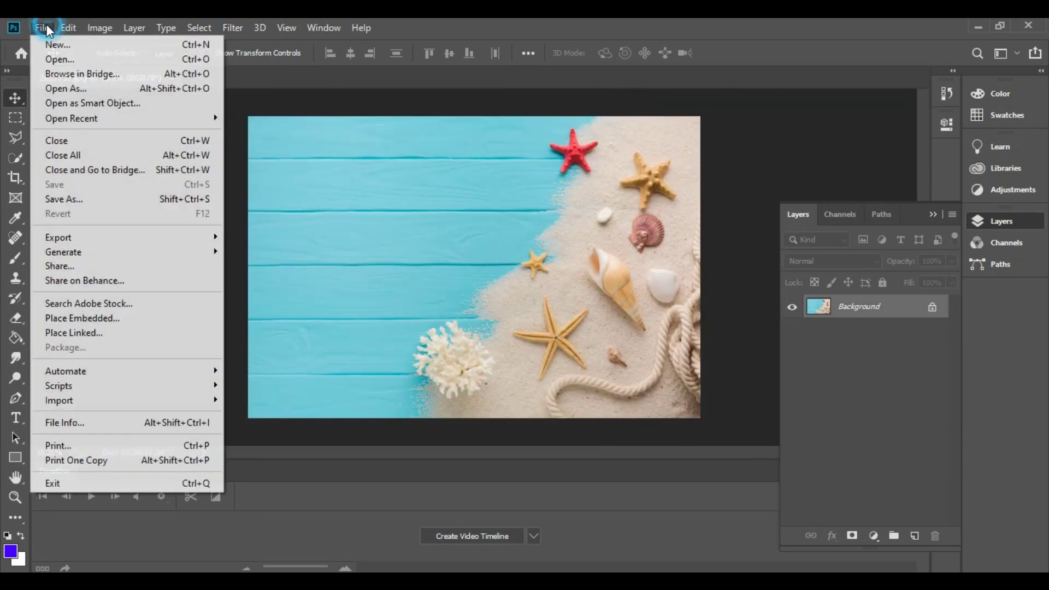
{"action": "left_click", "coordinate": [83, 71]}
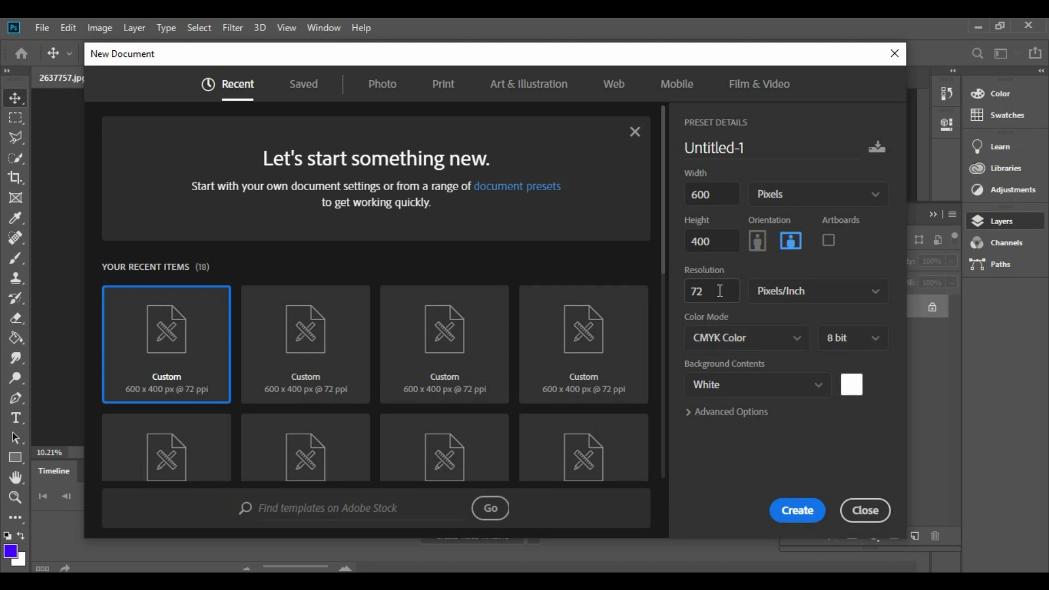
{"action": "left_click", "coordinate": [712, 290]}
{"action": "type", "text": "120"}
{"action": "key", "text": "BackSpace"}
{"action": "key", "text": "BackSpace"}
{"action": "key", "text": "BackSpace"}
{"action": "type", "text": "3"}
Examine the resolution unit and color mode choices for the new document, and close the settings without creating it
{"action": "left_click", "coordinate": [776, 302]}
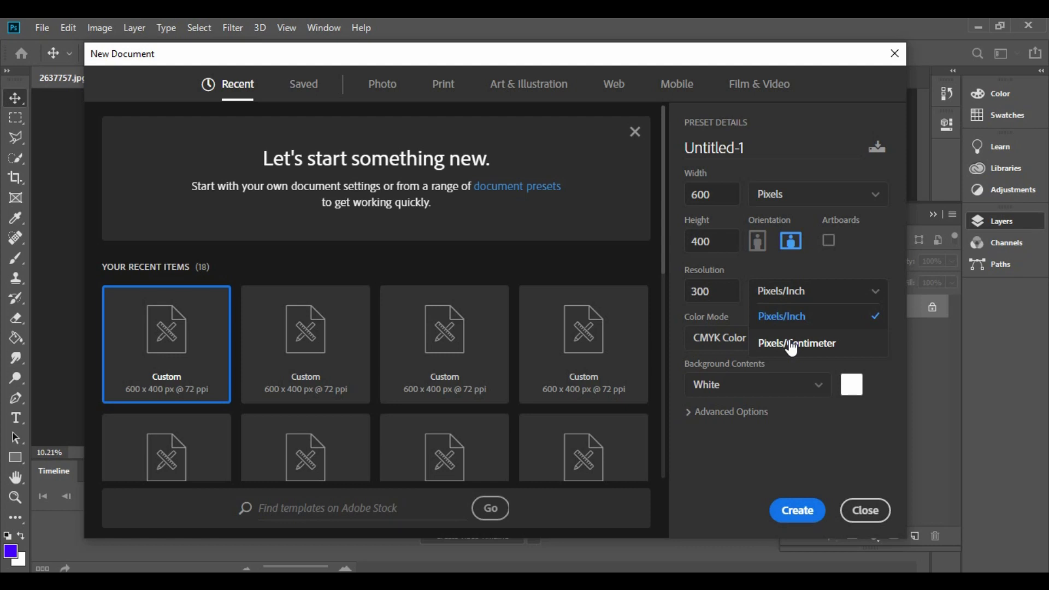
{"action": "left_click", "coordinate": [676, 328]}
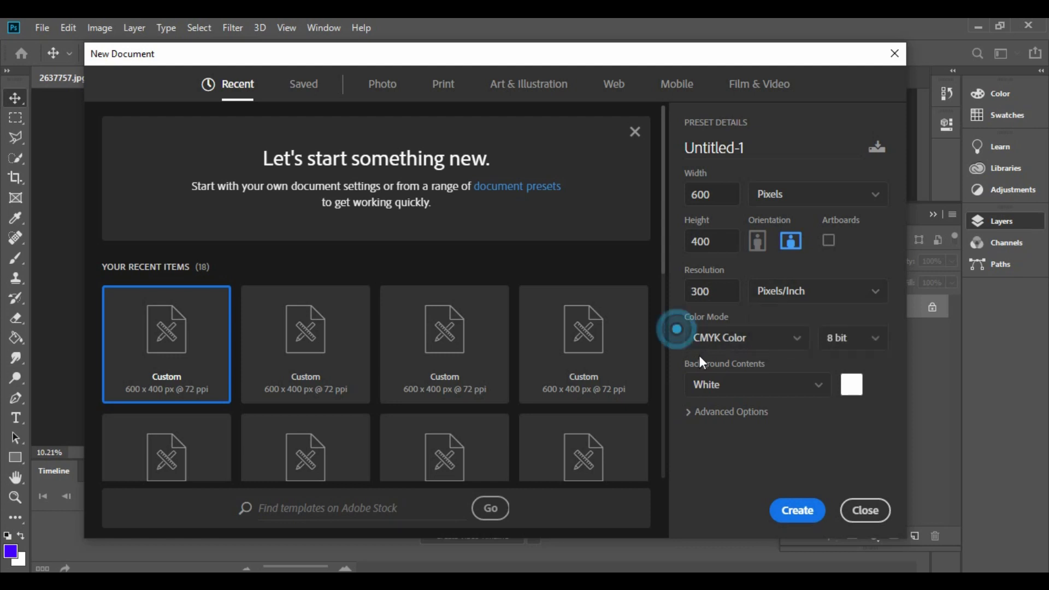
{"action": "left_click", "coordinate": [724, 340]}
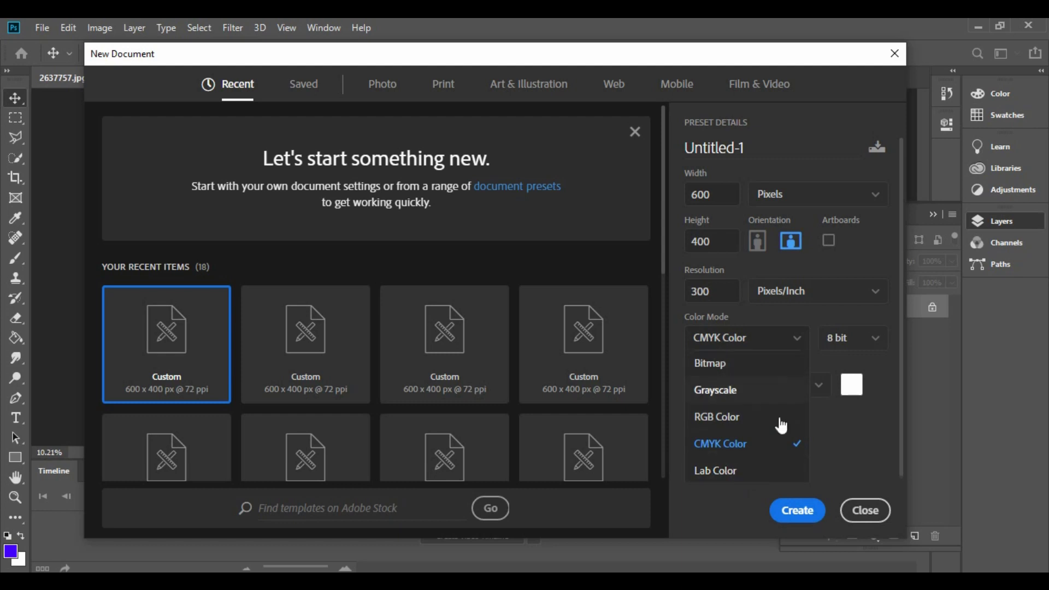
{"action": "left_click", "coordinate": [865, 509]}
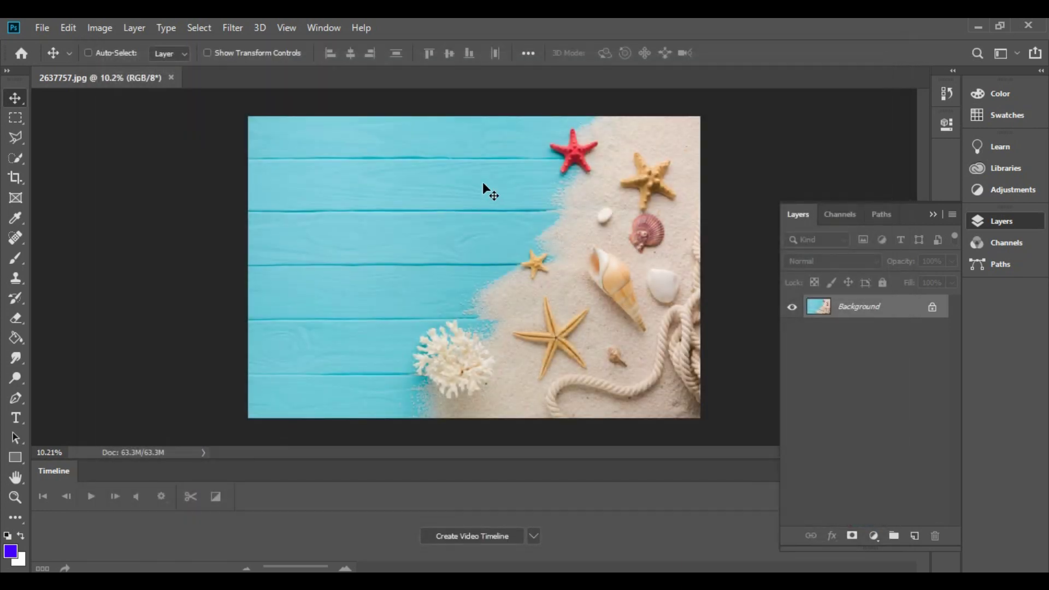
Convert the beach photo to CMYK Color mode, accepting the U.S. Web Coated (SWOP) v2 profile
{"action": "left_click", "coordinate": [91, 25]}
{"action": "mouse_move", "coordinate": [95, 47]}
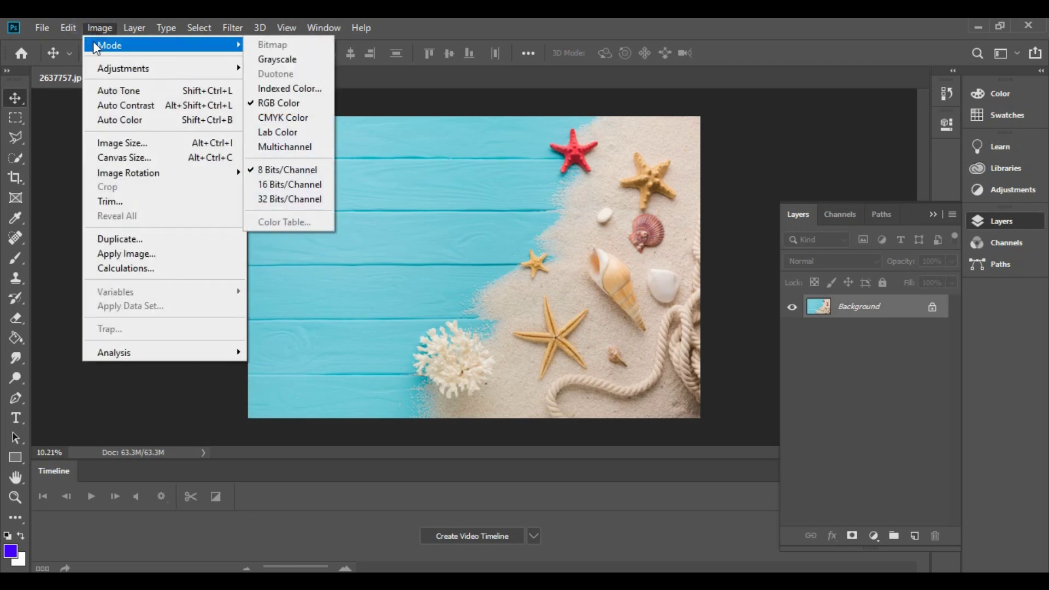
{"action": "left_click", "coordinate": [298, 127]}
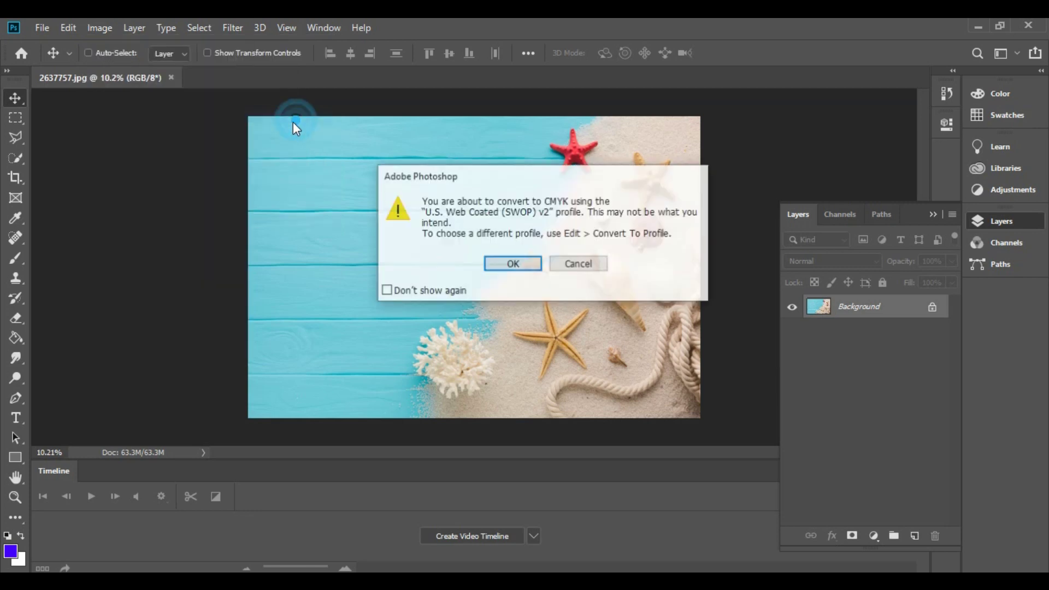
{"action": "left_click", "coordinate": [513, 264]}
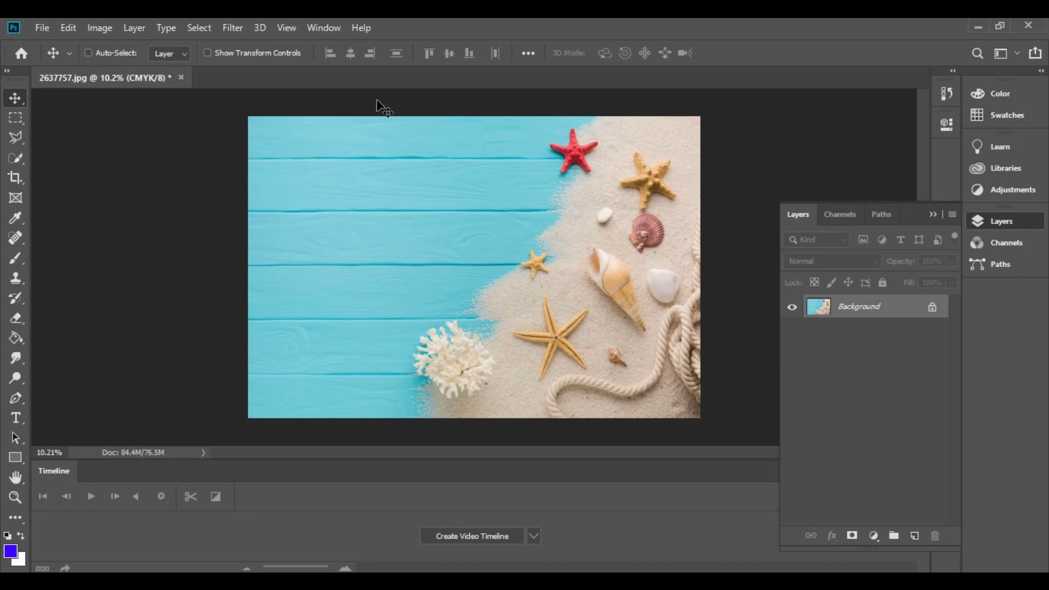
Convert the beach photo to Grayscale mode, discarding its color information, and examine the sand and shells up close
{"action": "key", "text": "ctrl"}
{"action": "left_click", "coordinate": [104, 28]}
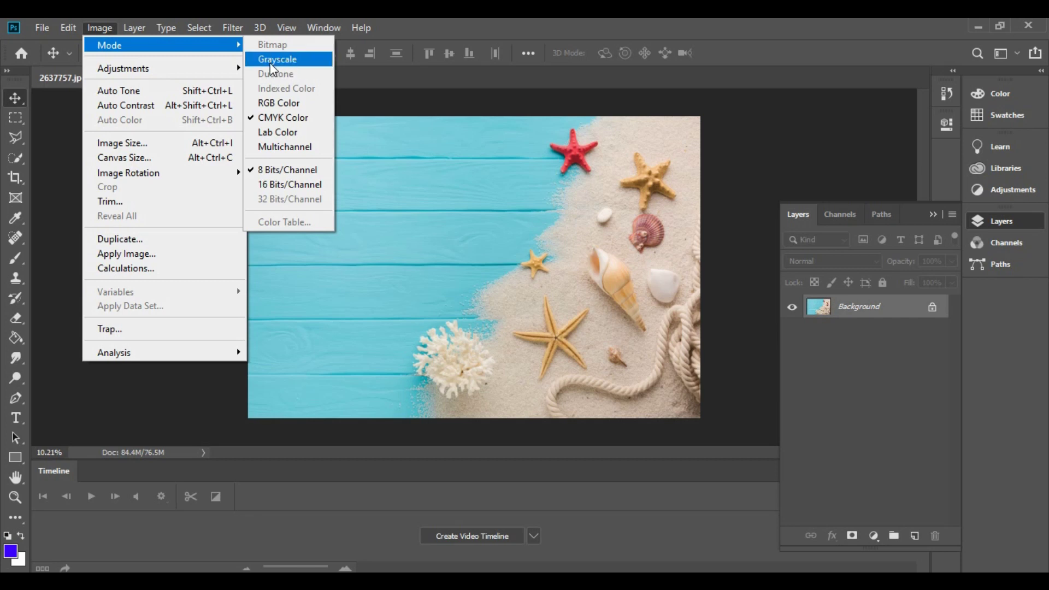
{"action": "left_click", "coordinate": [280, 57]}
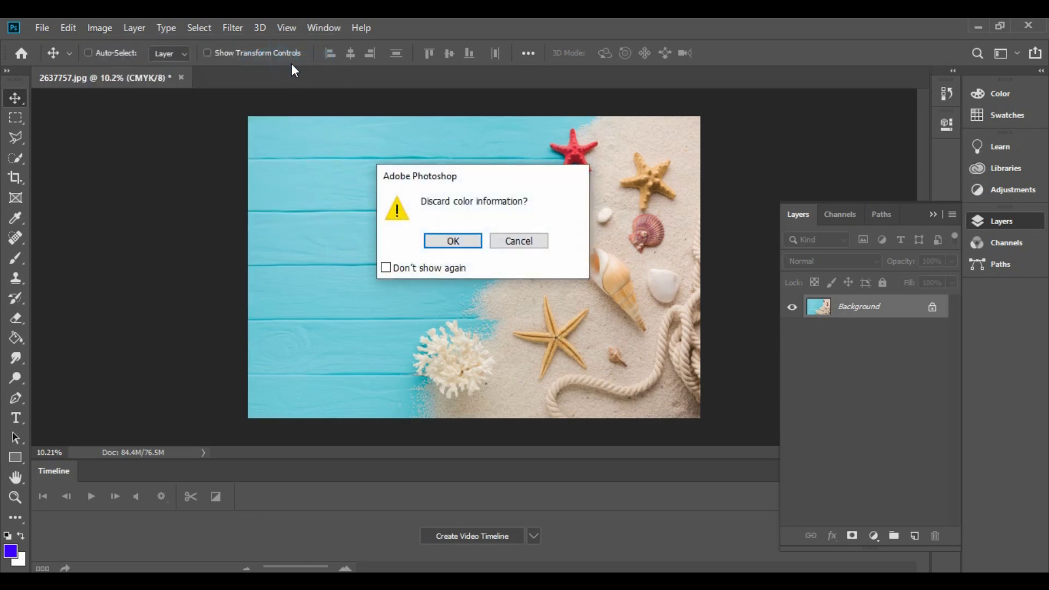
{"action": "left_click", "coordinate": [447, 239]}
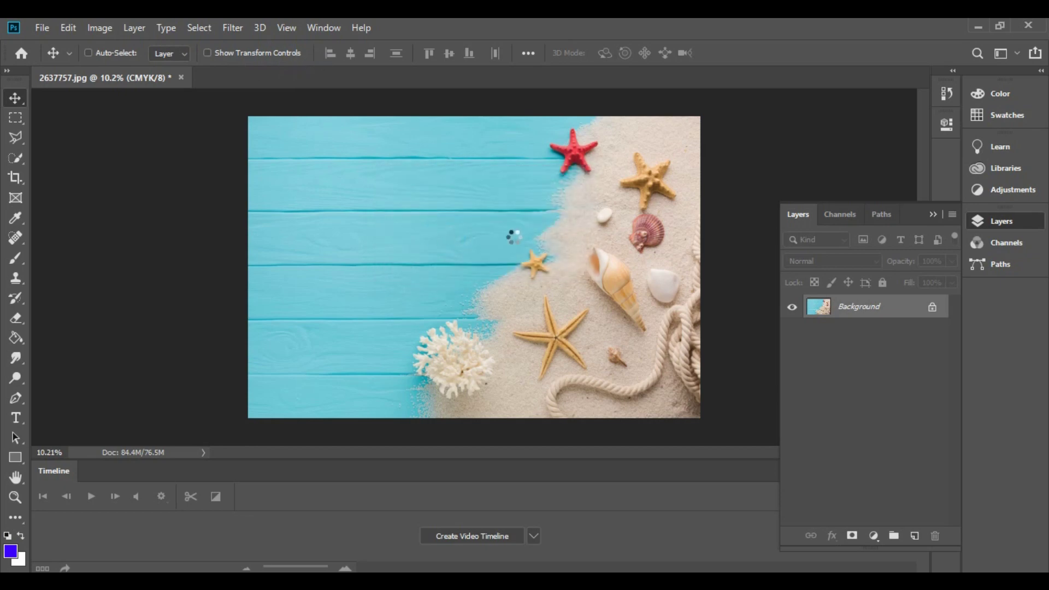
{"action": "scroll", "coordinate": [621, 224], "scroll_direction": "up", "scroll_amount": 5}
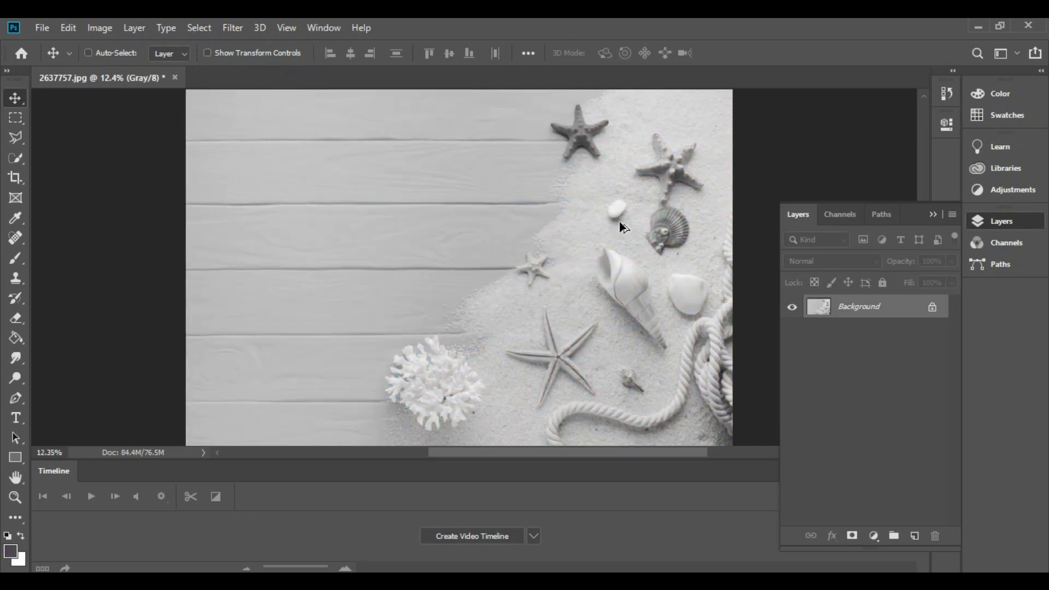
{"action": "scroll", "coordinate": [555, 164], "scroll_direction": "up", "scroll_amount": 1}
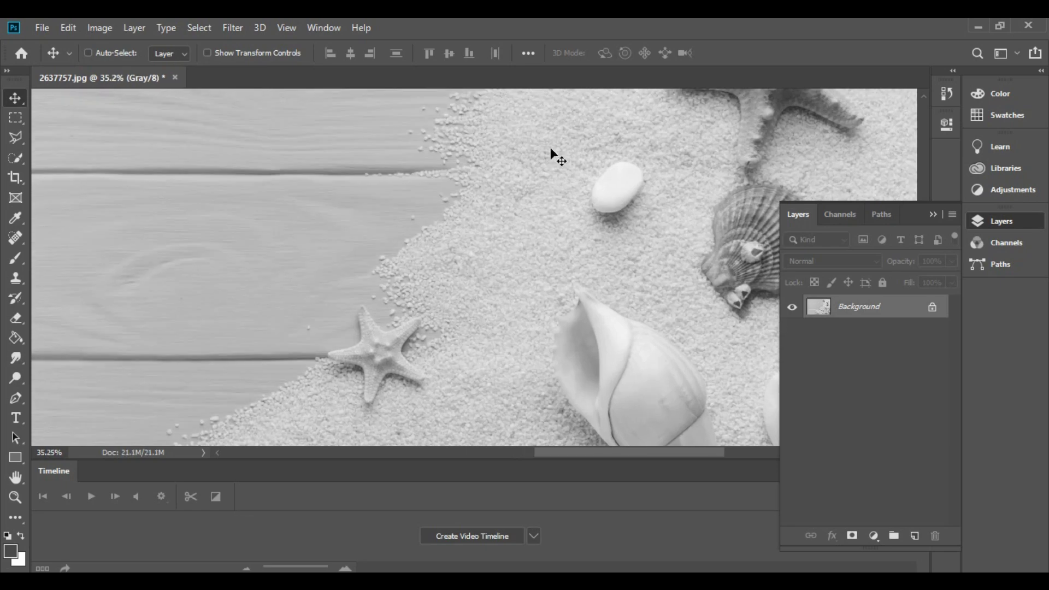
{"action": "left_click_drag", "start_coordinate": [553, 157], "coordinate": [552, 264]}
{"action": "left_click", "coordinate": [613, 276]}
{"action": "scroll", "coordinate": [582, 240], "scroll_direction": "up", "scroll_amount": 3}
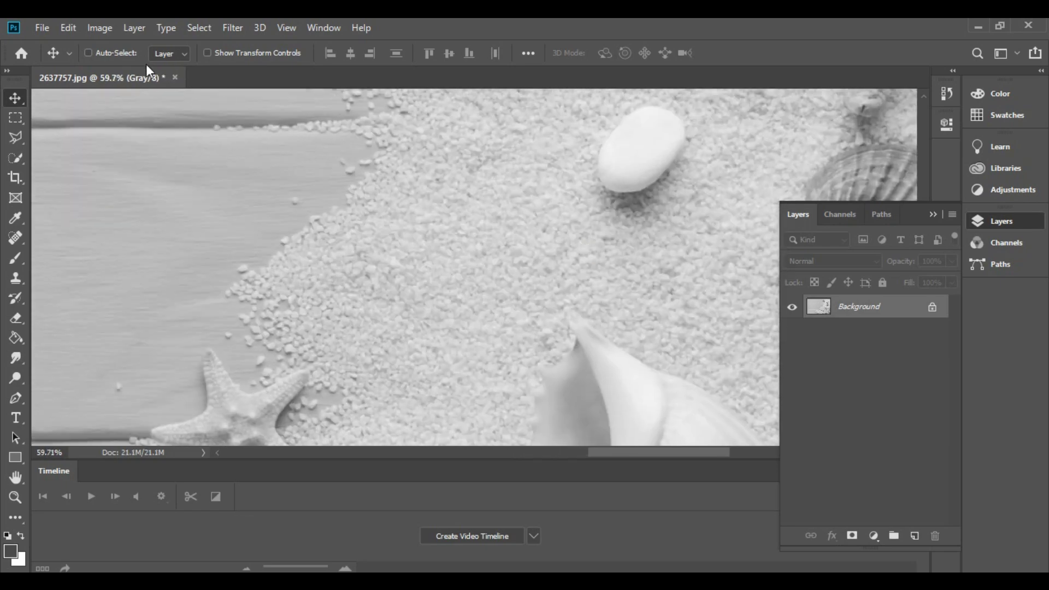
Convert the grayscale photo to Bitmap mode with the offered settings, and close the photo without saving it
{"action": "left_click", "coordinate": [104, 31]}
{"action": "mouse_move", "coordinate": [109, 45]}
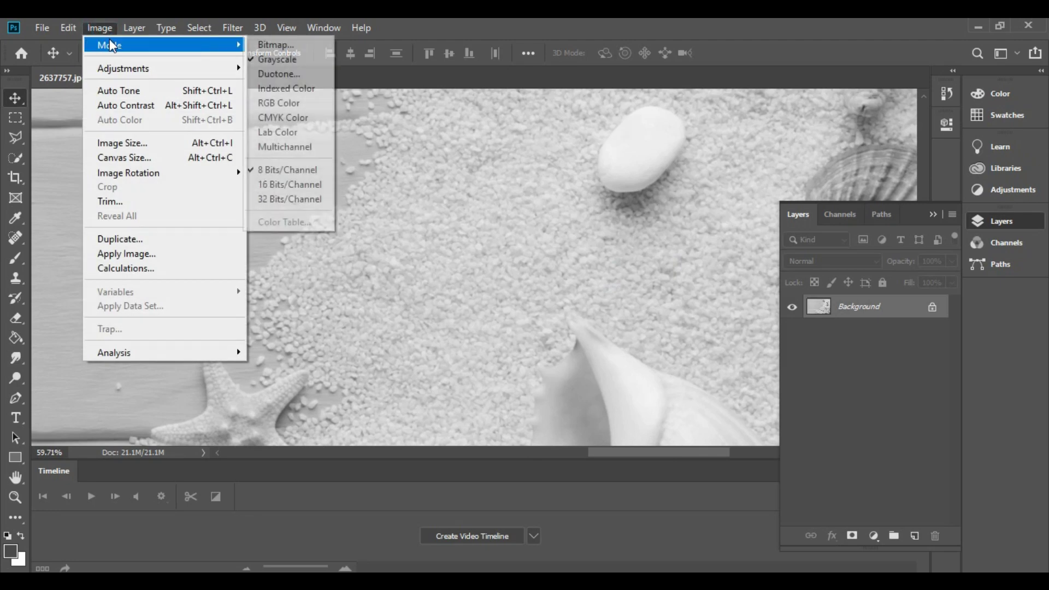
{"action": "left_click", "coordinate": [283, 46]}
{"action": "left_click", "coordinate": [621, 161]}
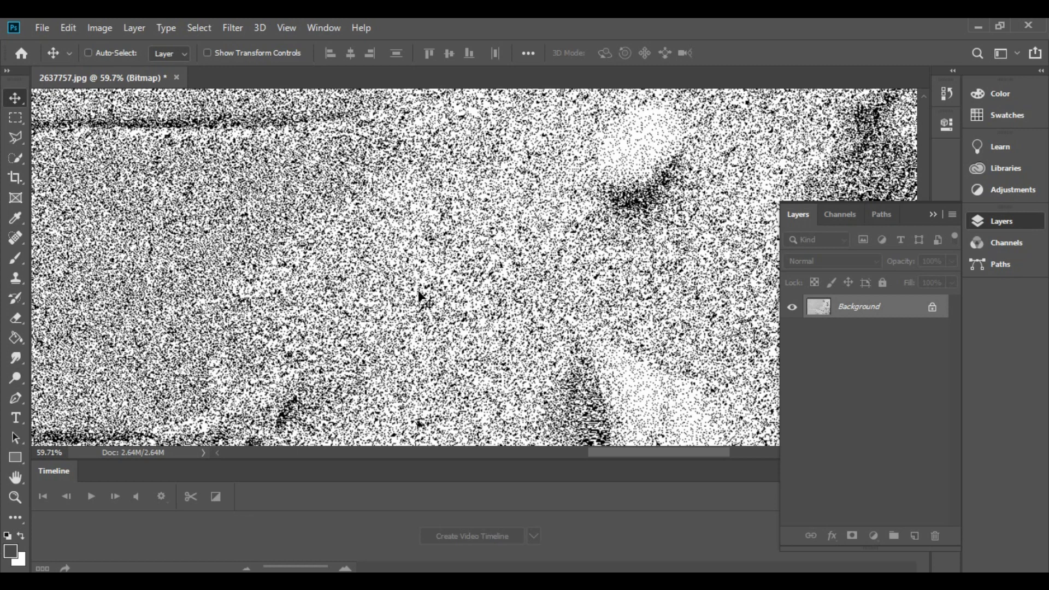
{"action": "left_click", "coordinate": [176, 77]}
{"action": "left_click", "coordinate": [538, 250]}
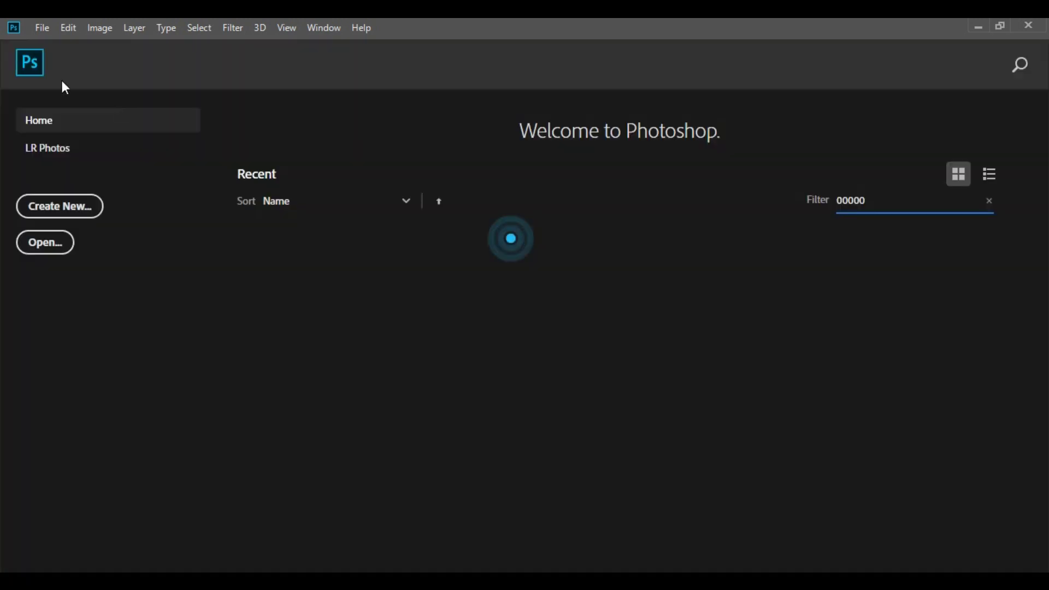
Create a new 600 x 400 pixel document at 72 pixels/inch in RGB Color mode
{"action": "left_click", "coordinate": [41, 27]}
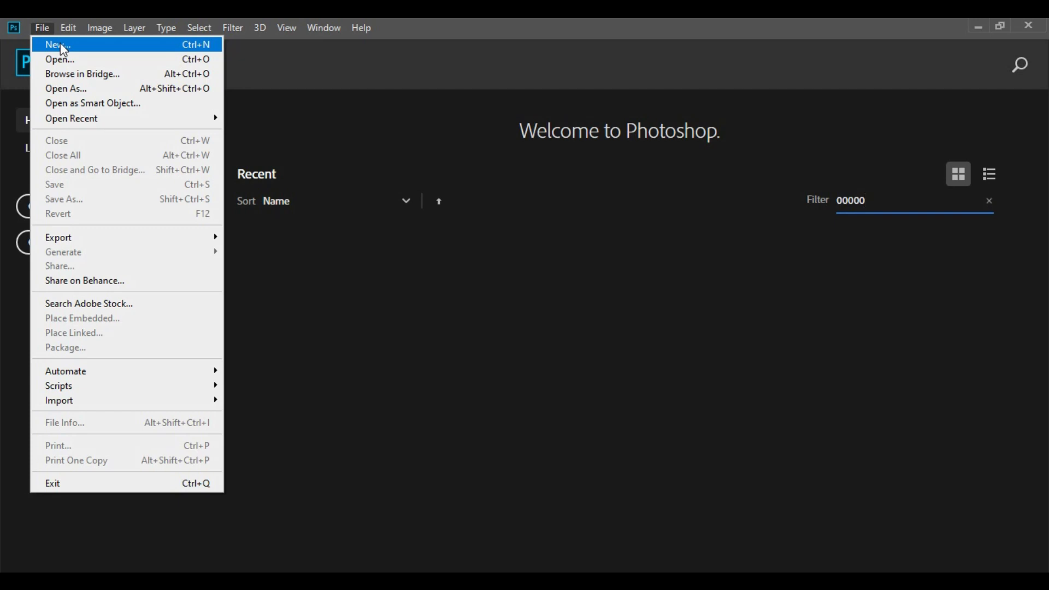
{"action": "left_click", "coordinate": [63, 41]}
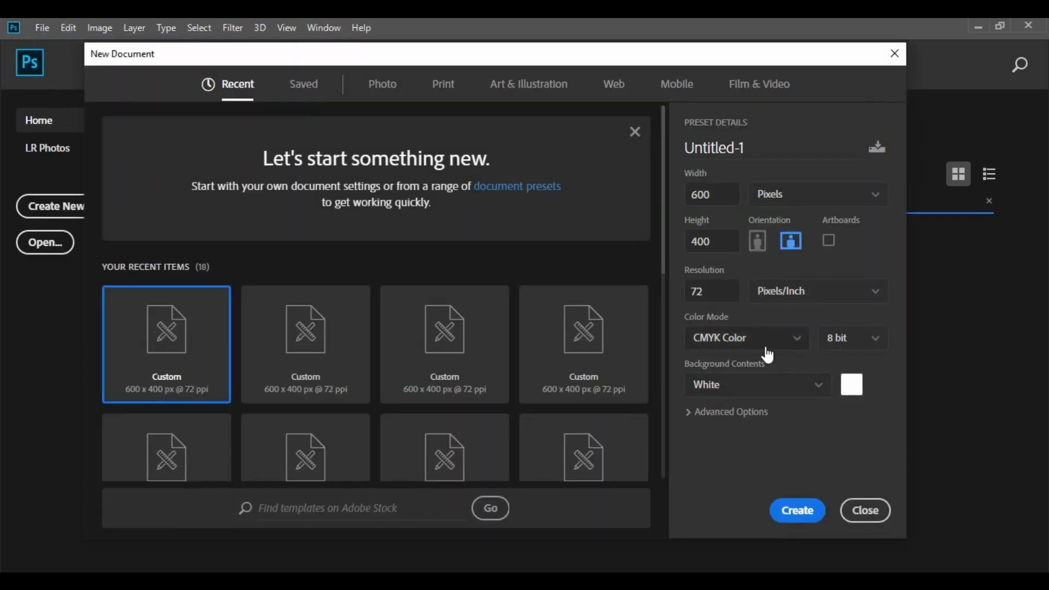
{"action": "left_click", "coordinate": [766, 342]}
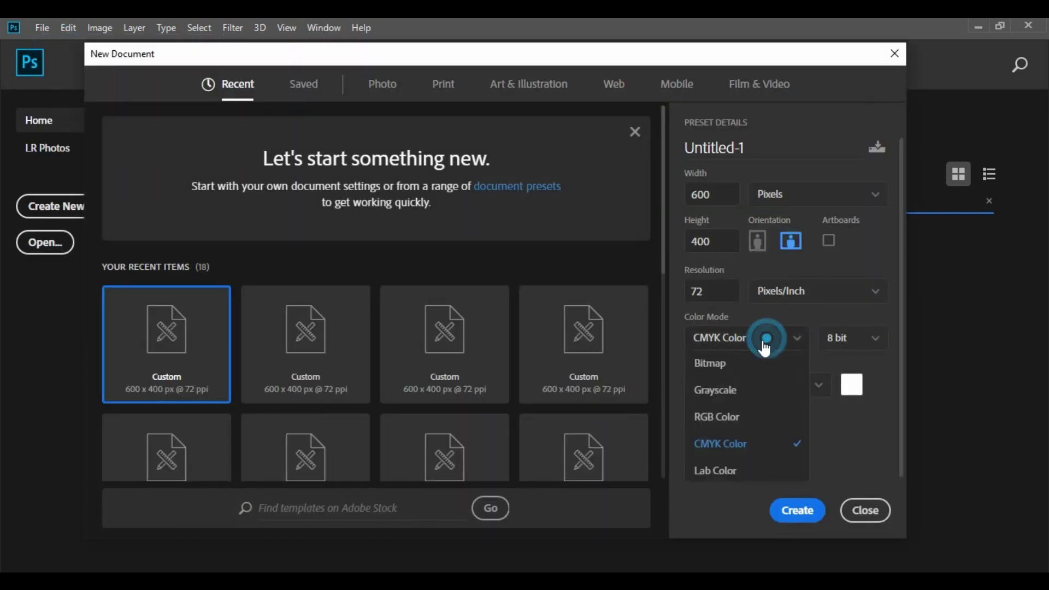
{"action": "left_click", "coordinate": [733, 418]}
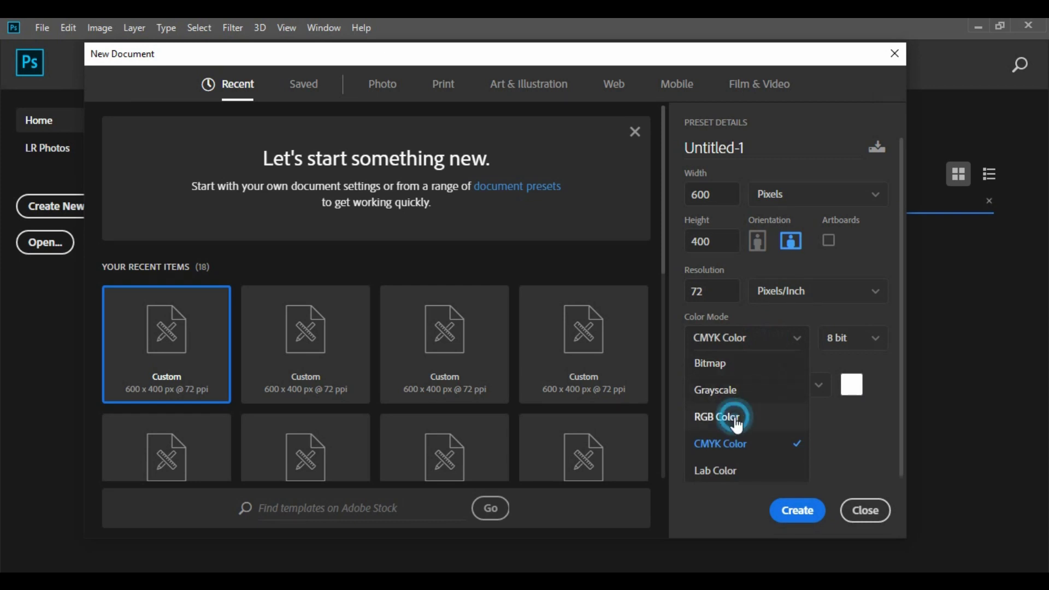
{"action": "left_click", "coordinate": [800, 511]}
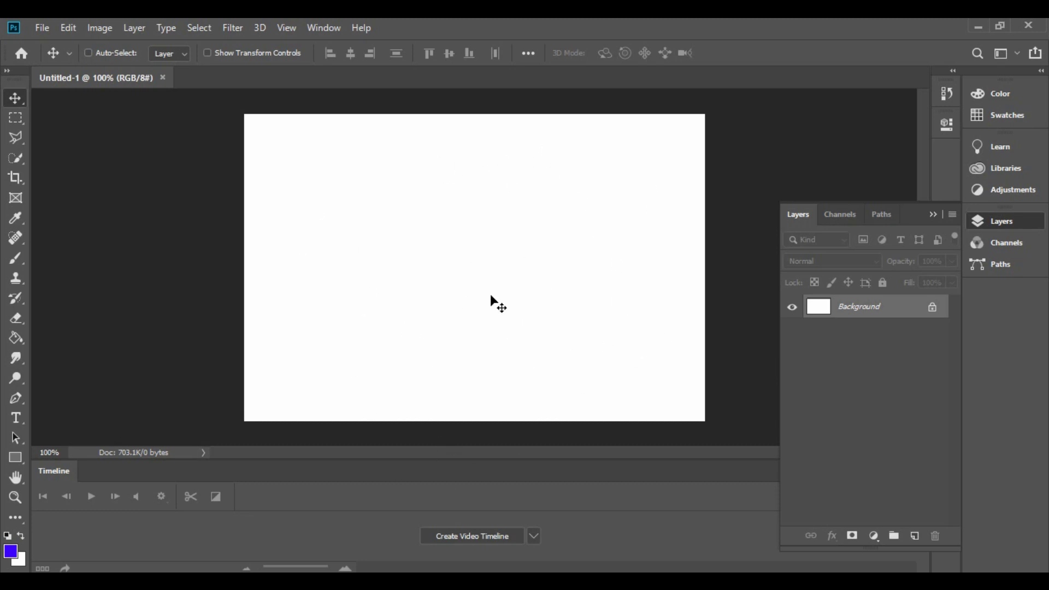
Try a foreground color with the green value set to 100 and the red value set to 200
{"action": "left_click", "coordinate": [10, 557]}
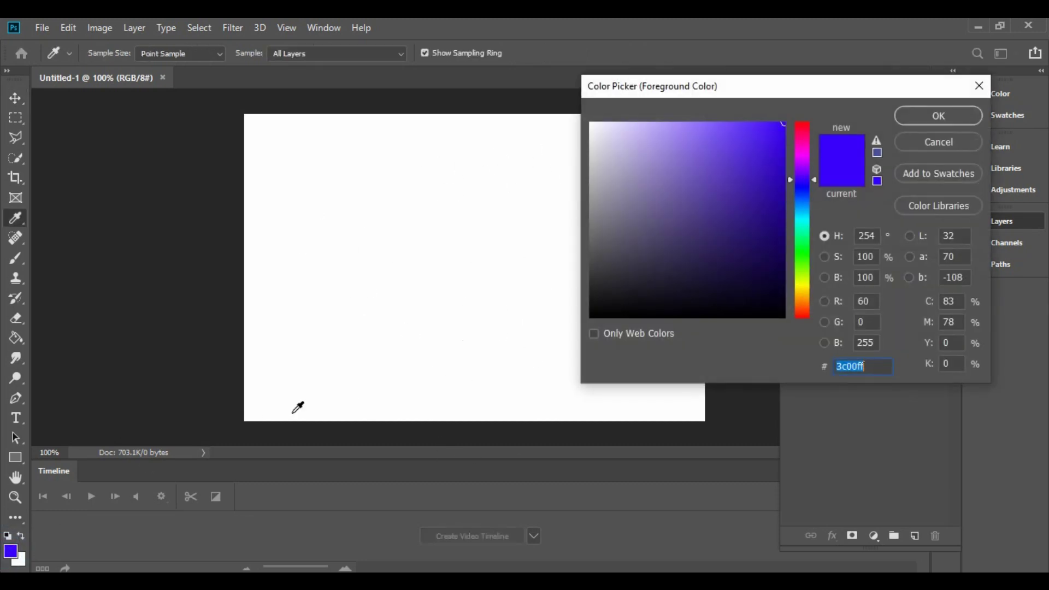
{"action": "left_click", "coordinate": [861, 322]}
{"action": "type", "text": "100"}
{"action": "left_click", "coordinate": [873, 299]}
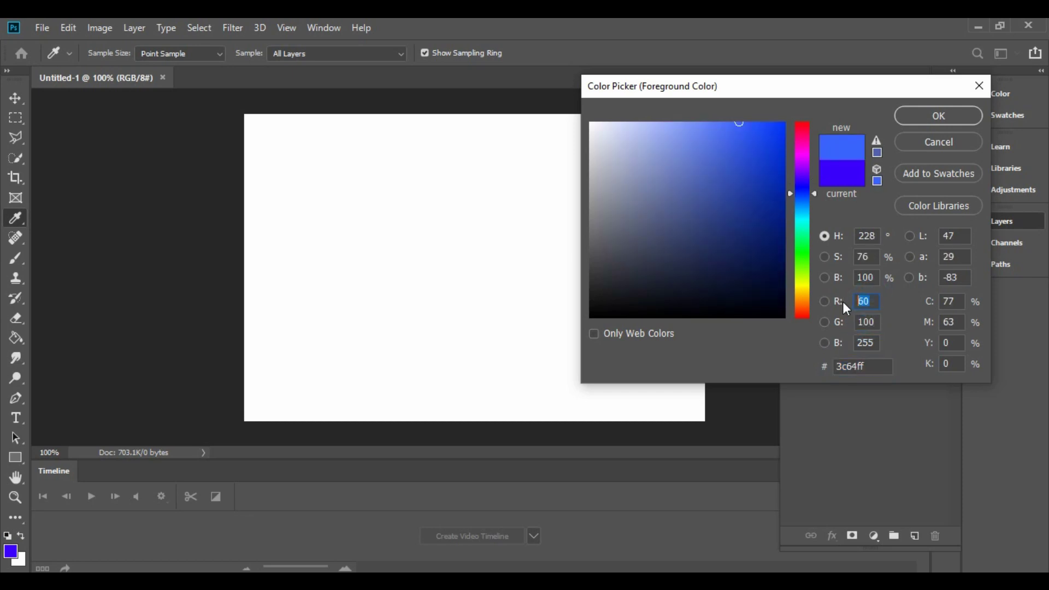
{"action": "type", "text": "200"}
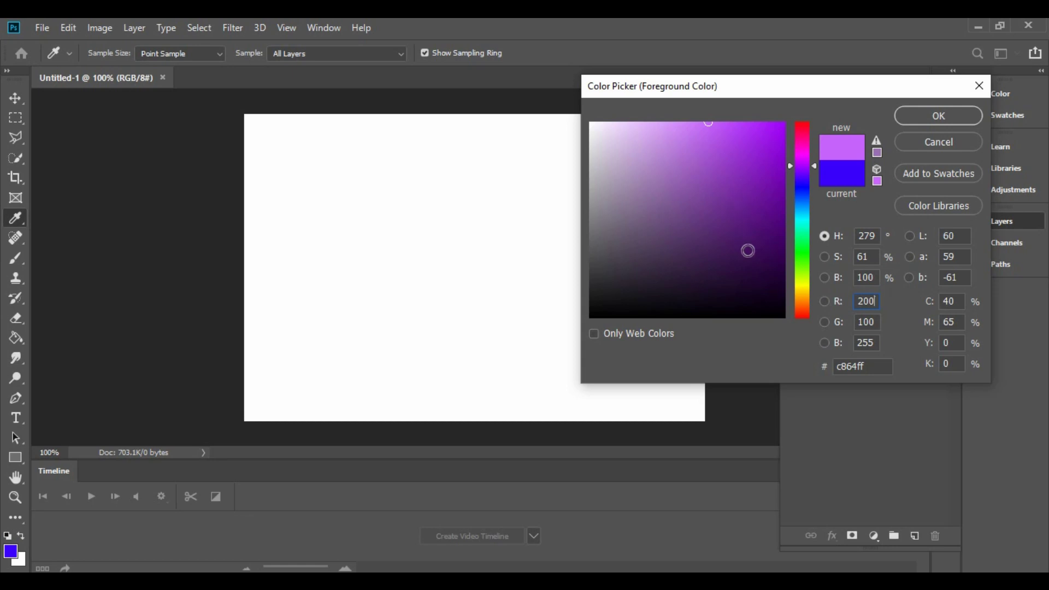
Try different hues for the foreground color, ending on a muted dark red, #944646
{"action": "mouse_move", "coordinate": [801, 267]}
{"action": "left_mouse_down"}
{"action": "mouse_move", "coordinate": [796, 195]}
{"action": "mouse_move", "coordinate": [779, 311]}
{"action": "left_mouse_up"}
{"action": "left_click_drag", "start_coordinate": [751, 209], "coordinate": [809, 120]}
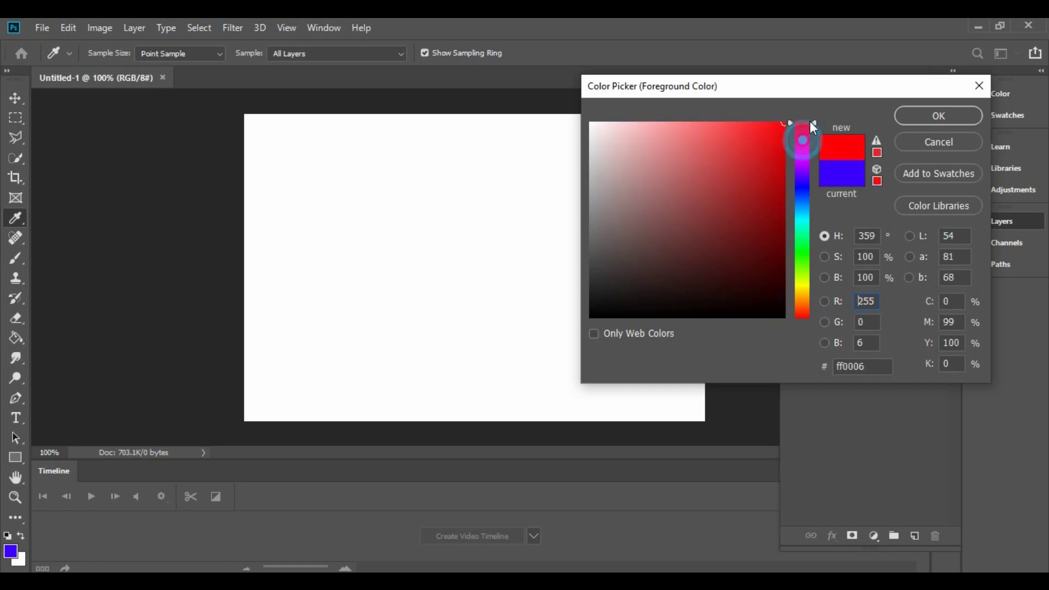
{"action": "mouse_move", "coordinate": [759, 149]}
{"action": "left_mouse_down"}
{"action": "mouse_move", "coordinate": [707, 125]}
{"action": "mouse_move", "coordinate": [692, 203]}
{"action": "left_mouse_up"}
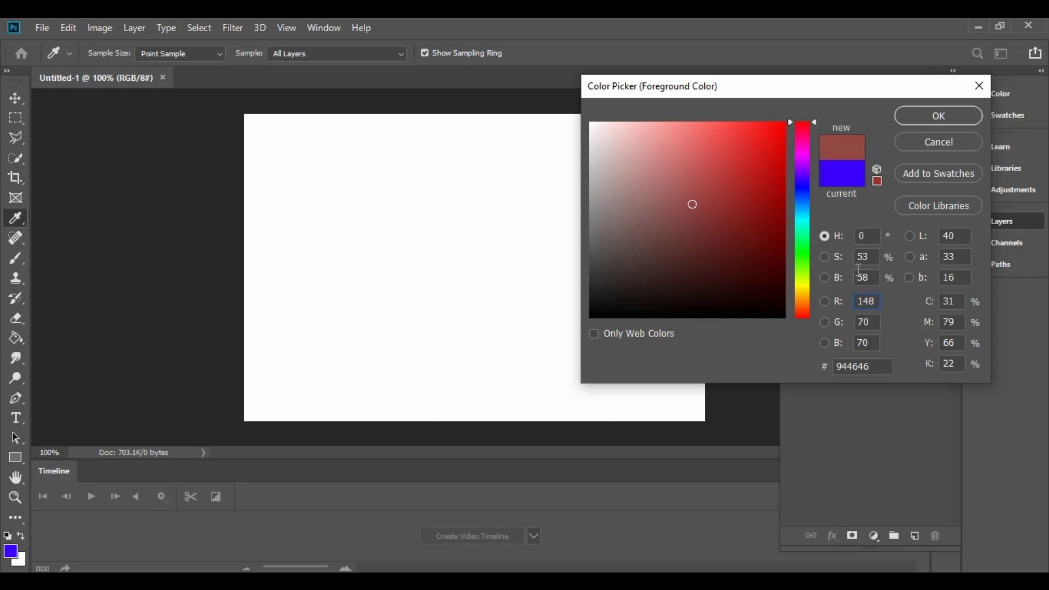
Try setting the foreground color's cyan to 100% and its yellow to 100%
{"action": "left_click", "coordinate": [951, 300]}
{"action": "type", "text": "100"}
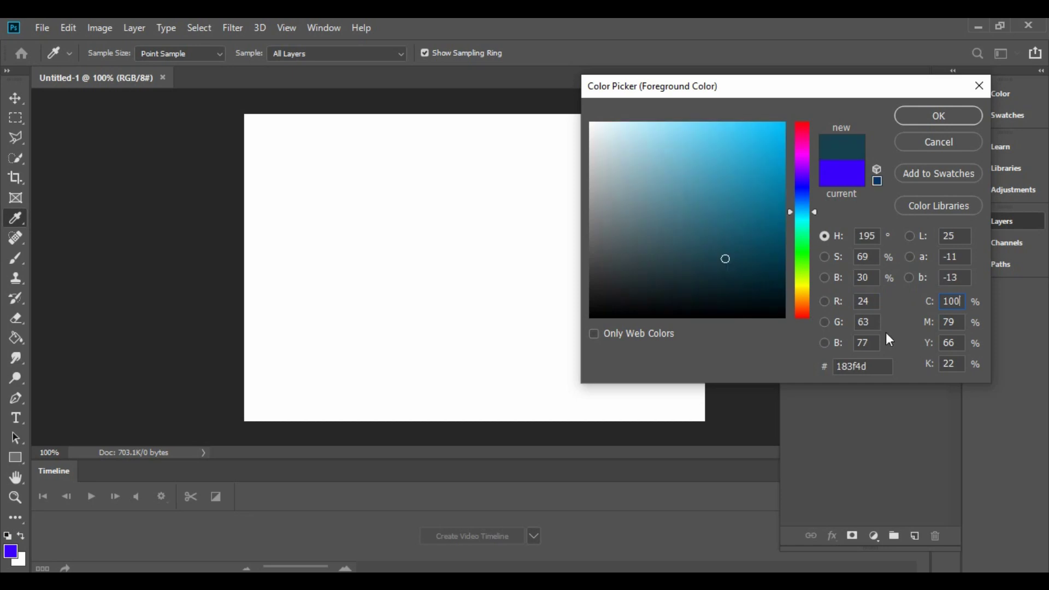
{"action": "left_click", "coordinate": [953, 343]}
{"action": "type", "text": "100"}
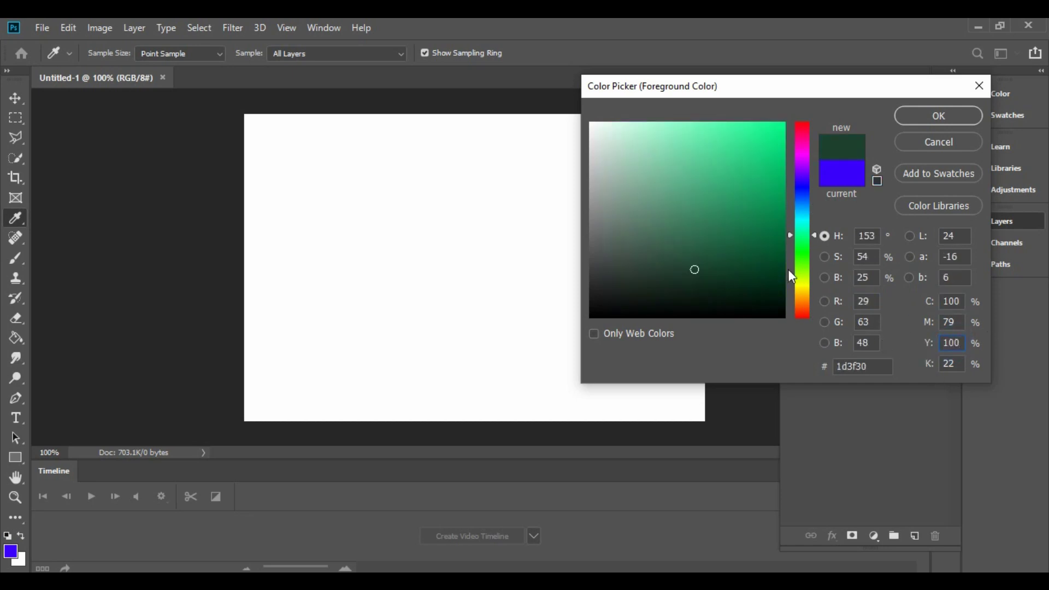
Try an orange hue darkened to black, #000000, and cancel the foreground color change
{"action": "left_click_drag", "start_coordinate": [799, 242], "coordinate": [797, 310]}
{"action": "left_click_drag", "start_coordinate": [710, 270], "coordinate": [1046, 374]}
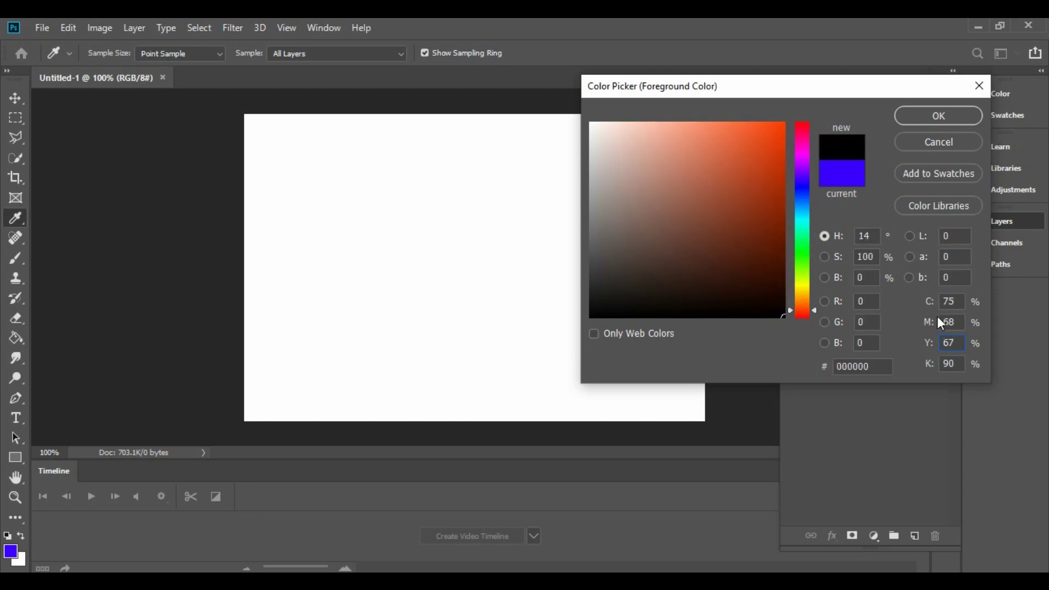
{"action": "left_click", "coordinate": [939, 140]}
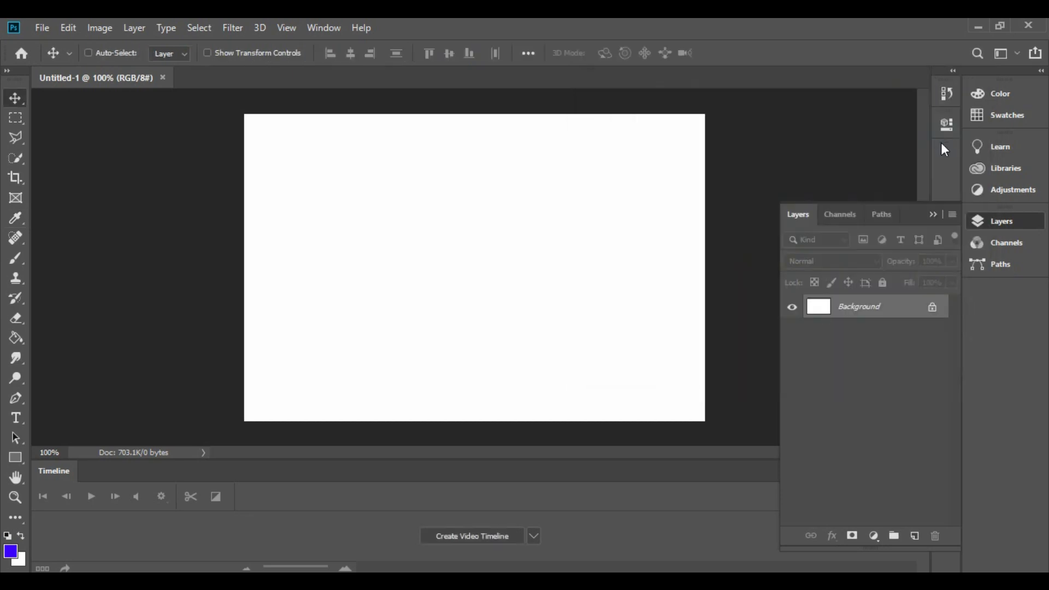